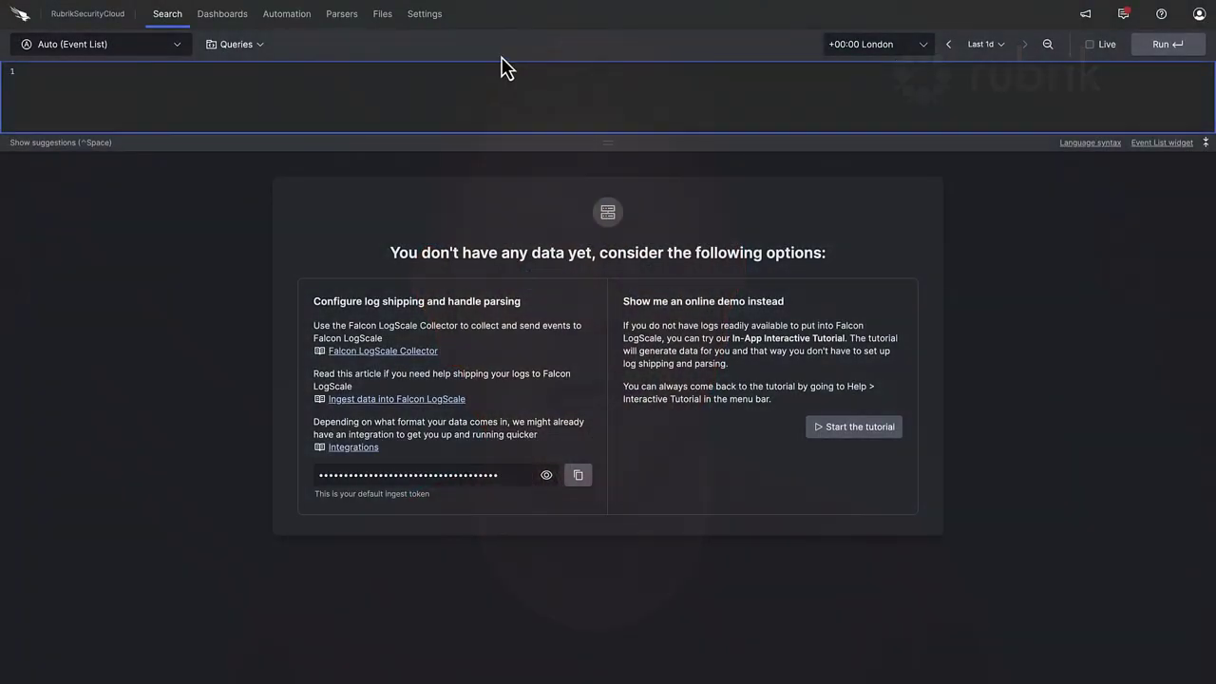
# - Install the rubrik/security-cloud package from the Marketplace, found by searching 'rubrik'
pyautogui.click(430, 17)
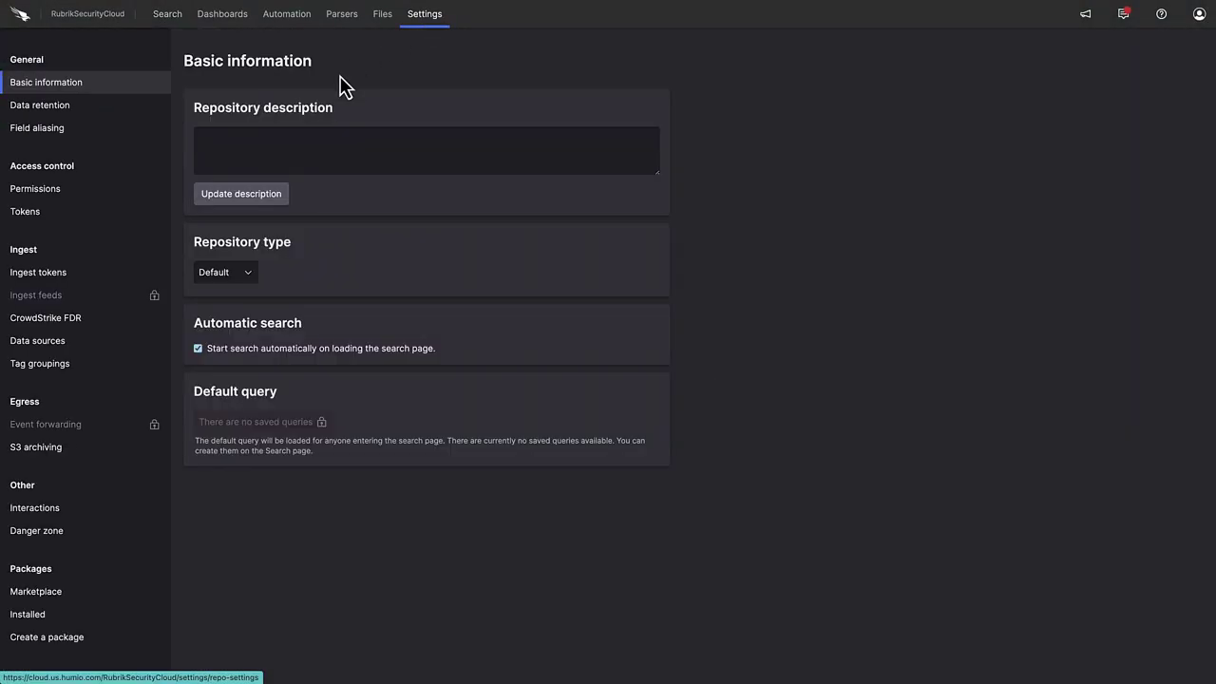
pyautogui.click(42, 593)
pyautogui.write('rubrik')
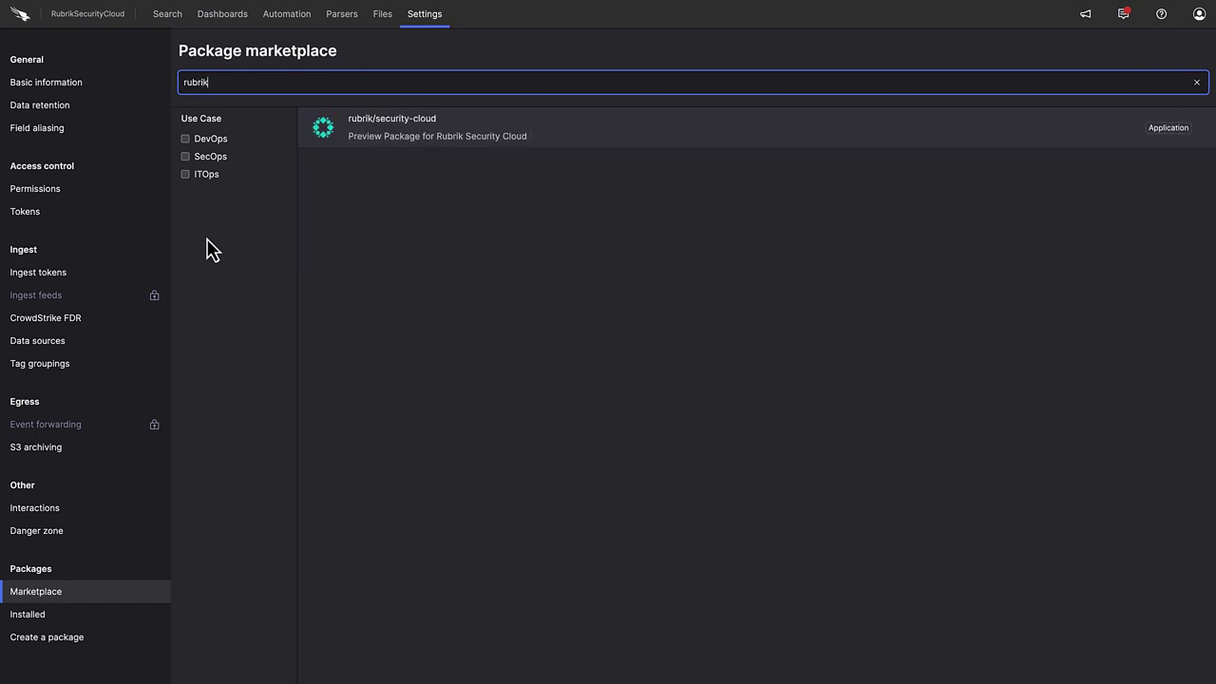
pyautogui.click(1013, 145)
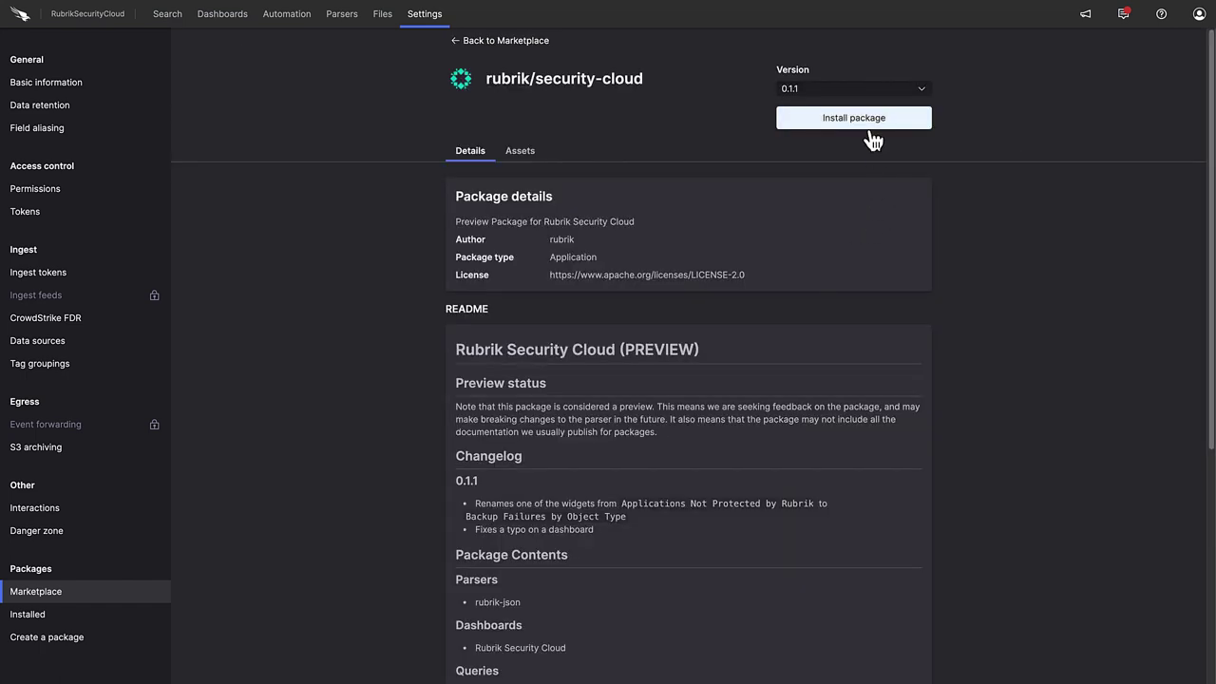
pyautogui.click(869, 125)
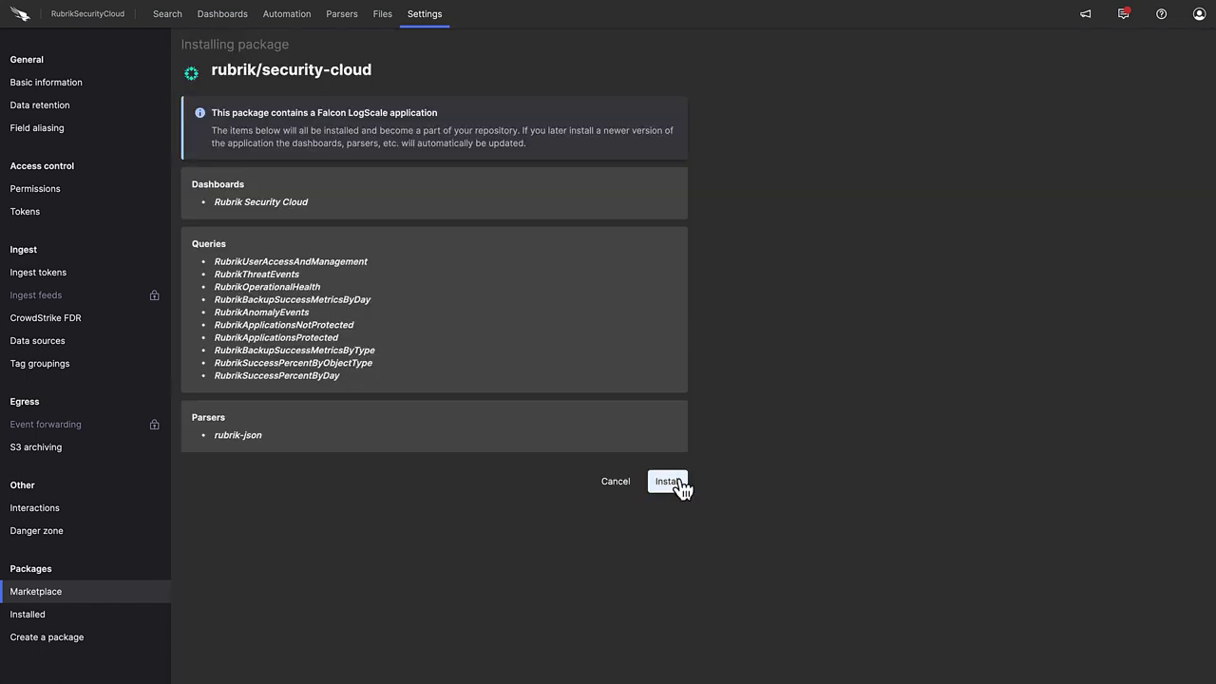
pyautogui.click(668, 481)
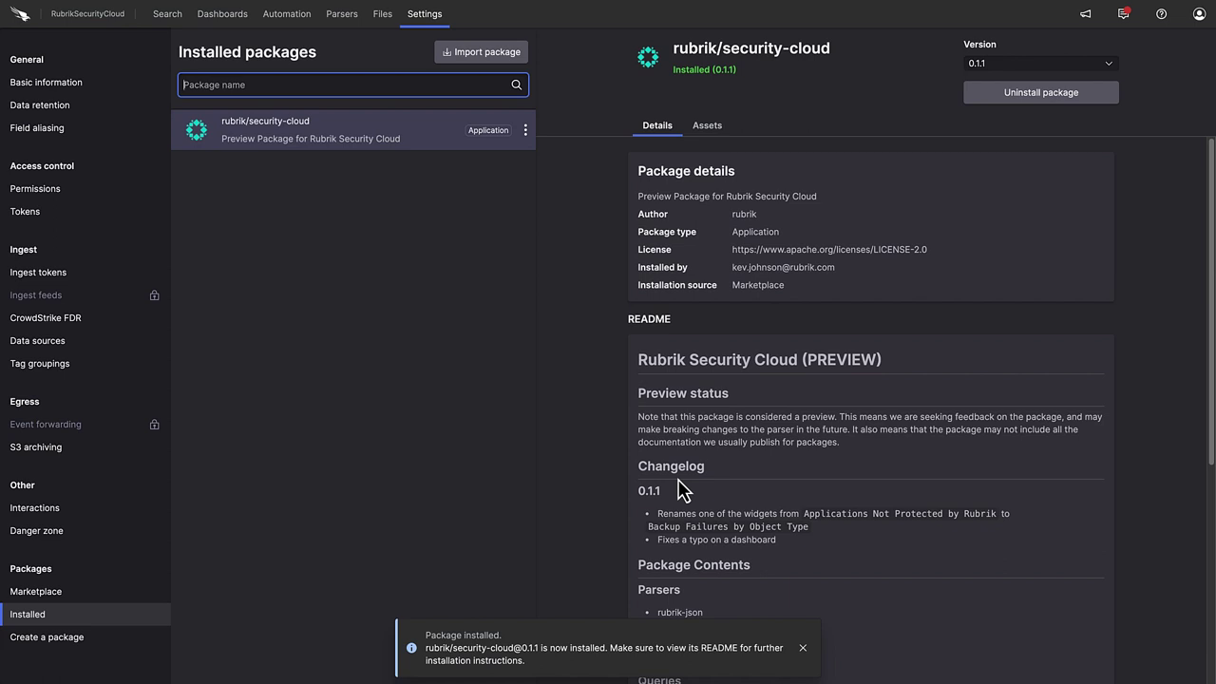
# - Create ingest token 'RubrikSecurityCloud' with the rubrik-json parser and copy its token value
pyautogui.click(57, 272)
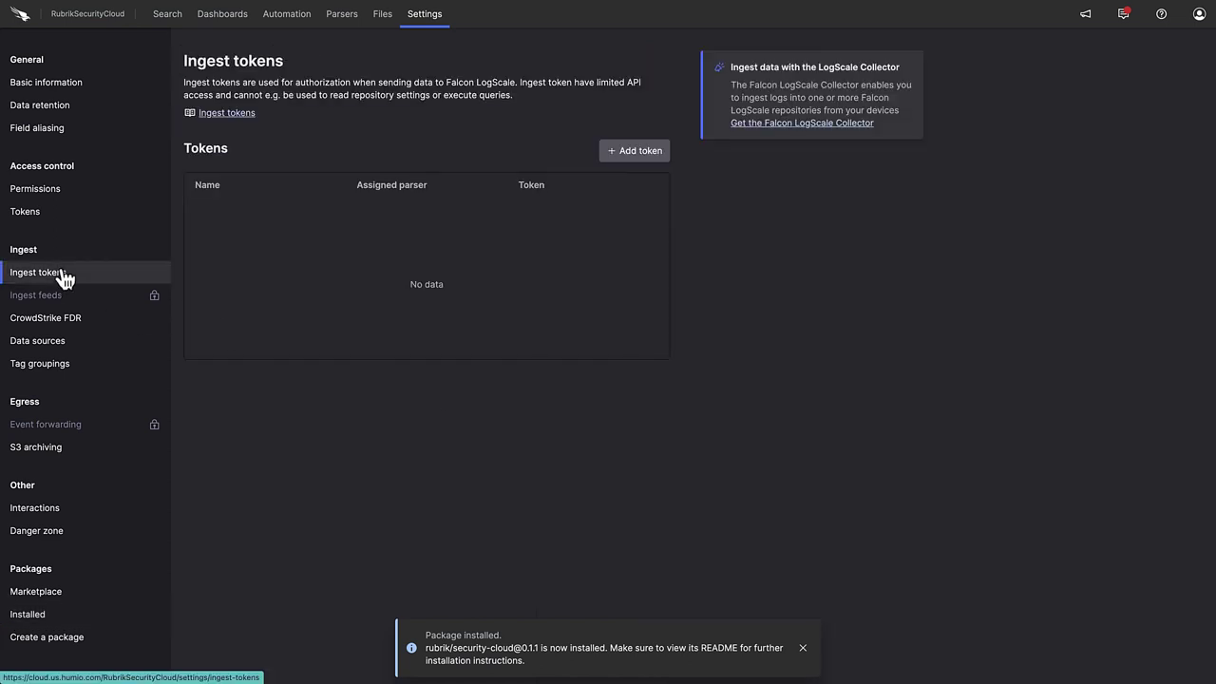
pyautogui.click(640, 152)
pyautogui.write('Ru')
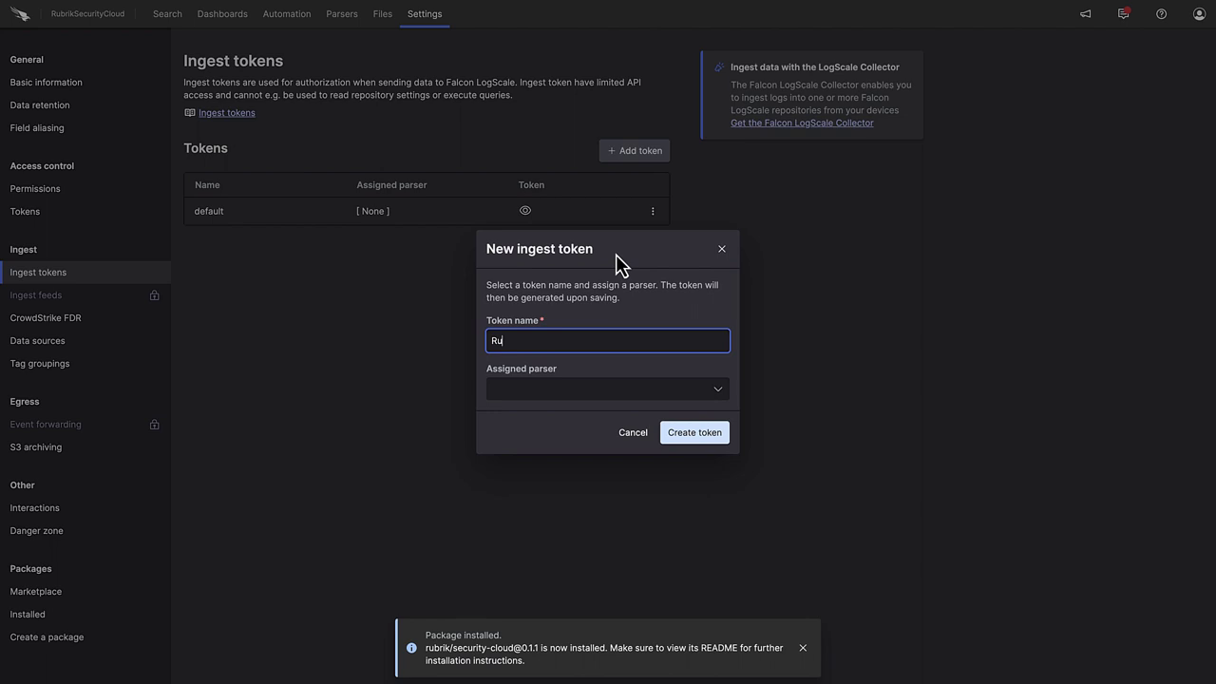
pyautogui.write('brikSecurityCloud')
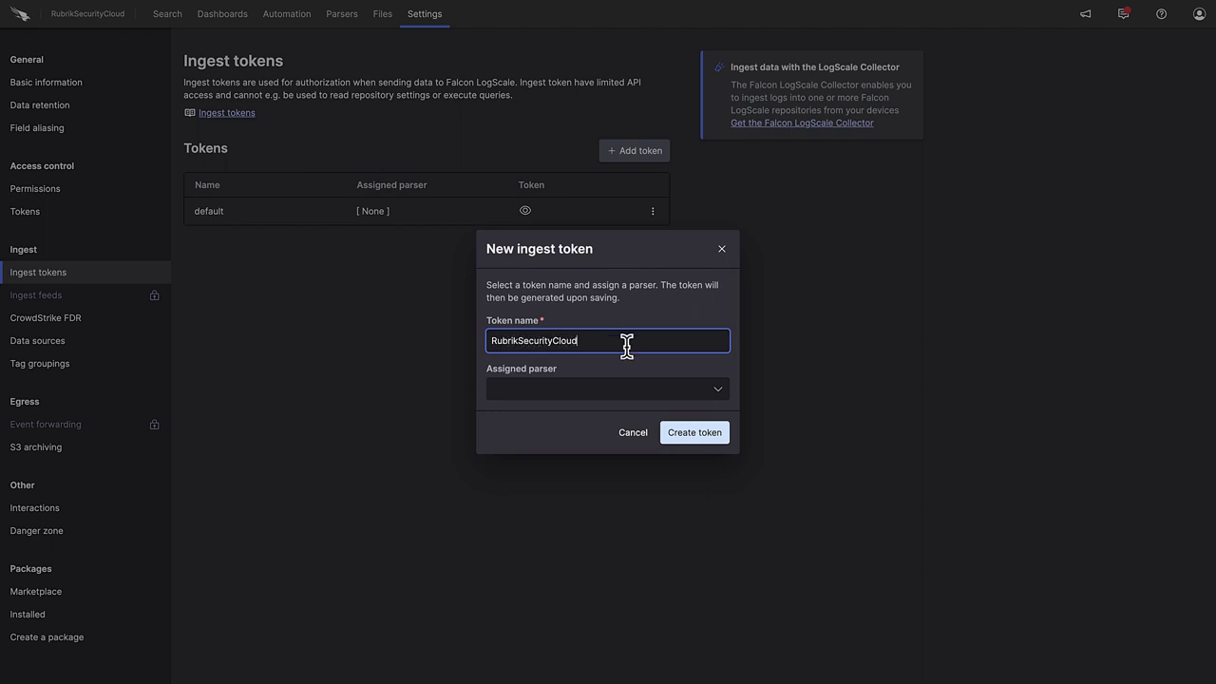
pyautogui.click(633, 388)
pyautogui.write('rub')
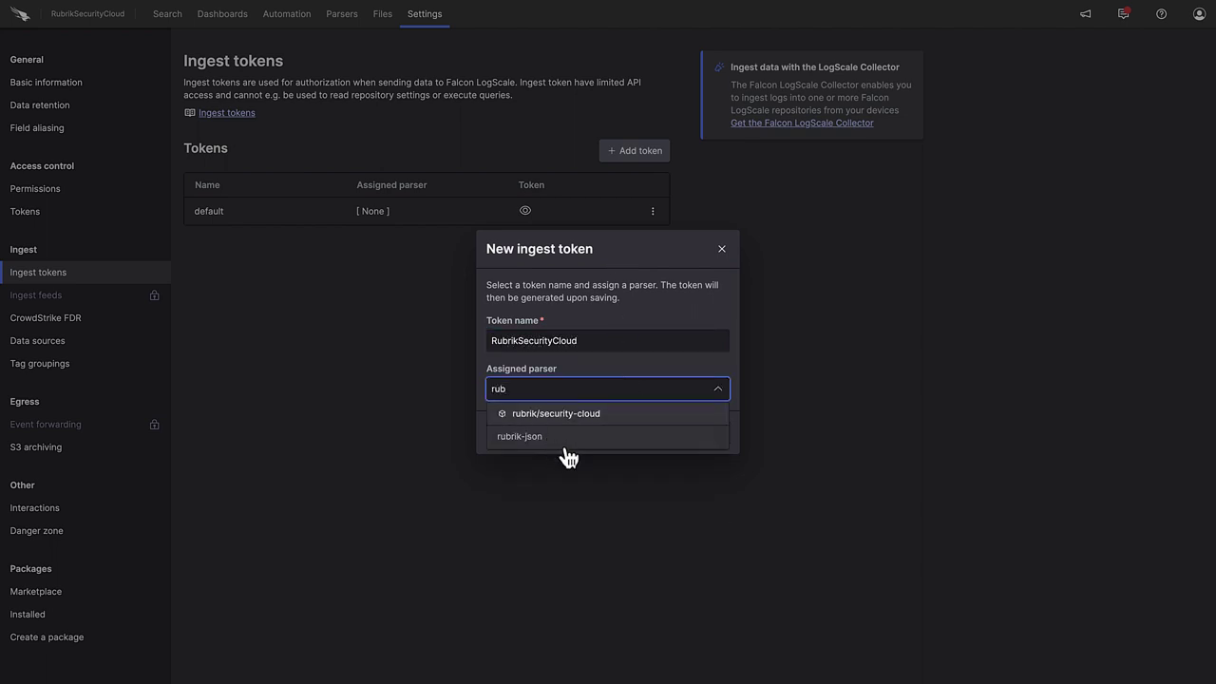
pyautogui.click(564, 437)
pyautogui.click(693, 432)
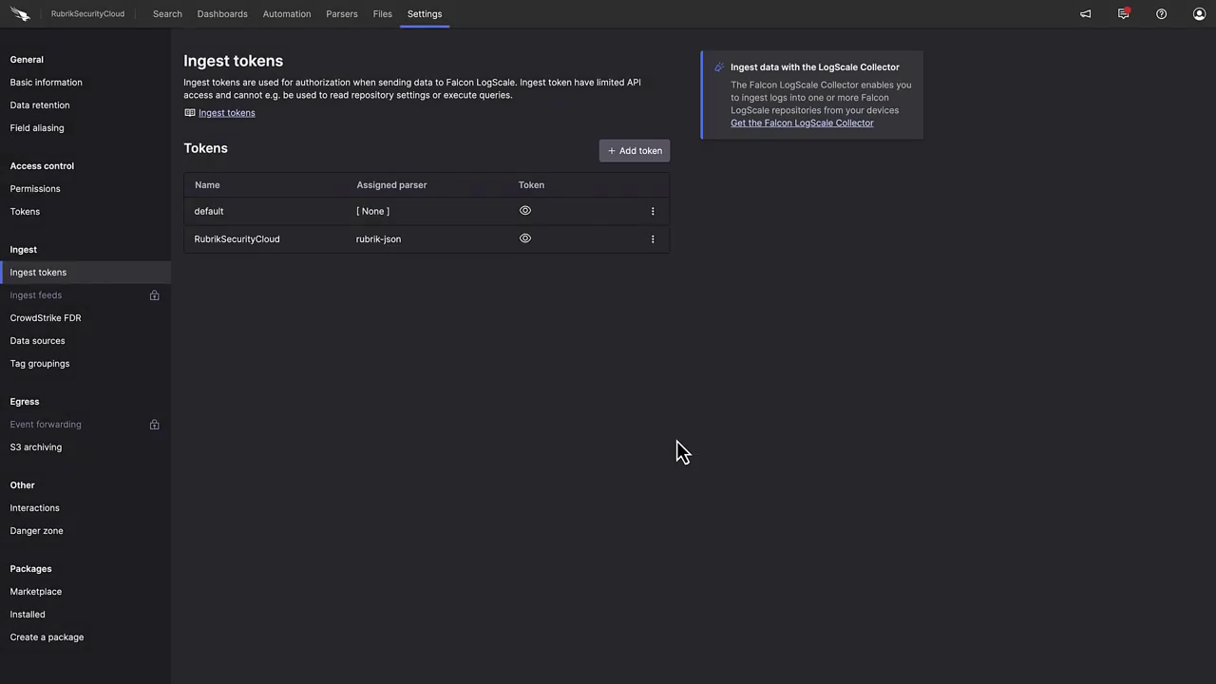
pyautogui.click(525, 240)
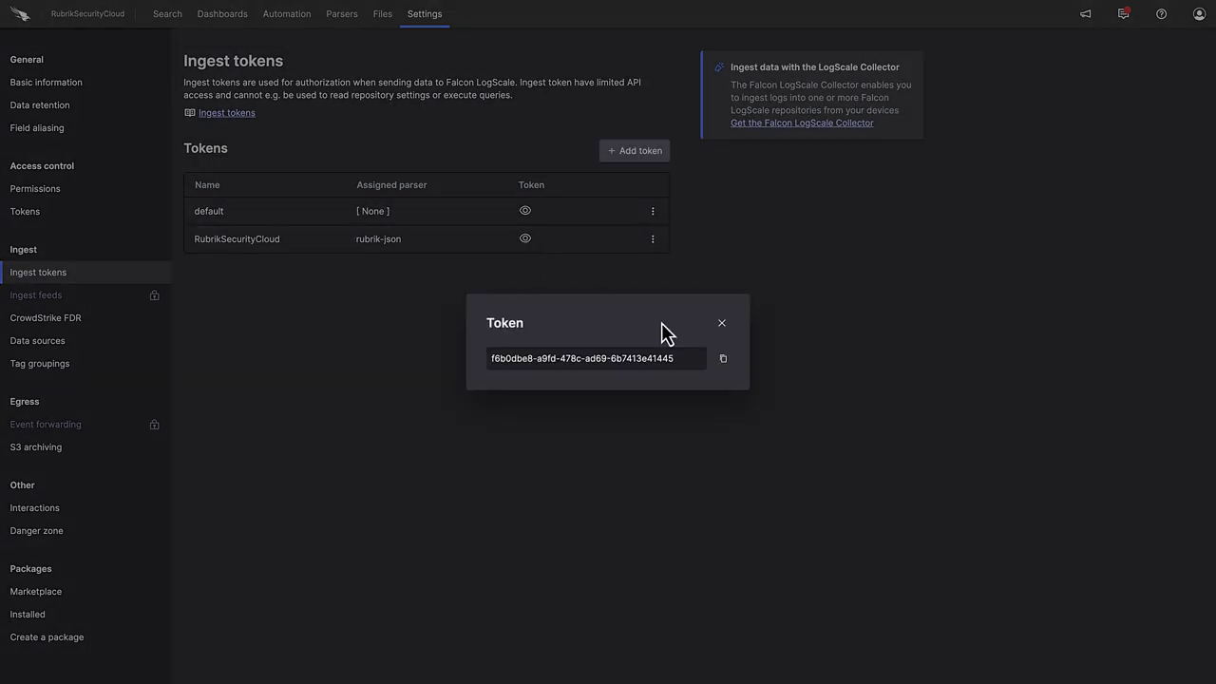
pyautogui.click(724, 358)
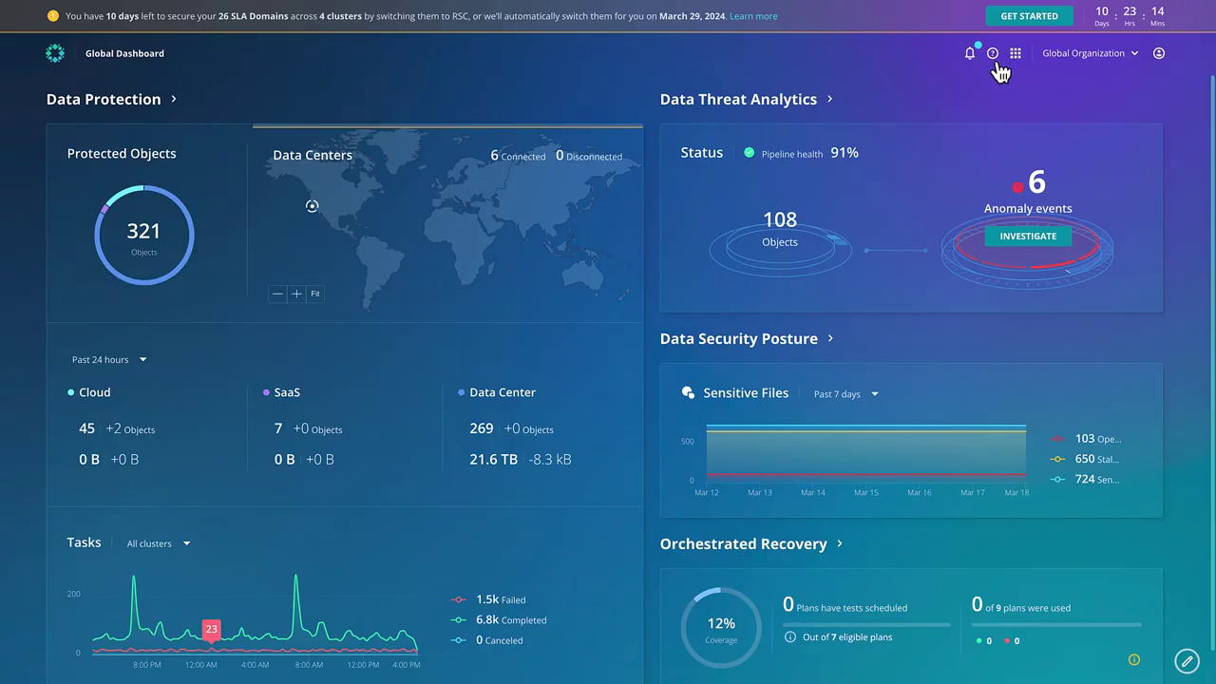
# - Start a new Rubrik webhook under Settings > Notifications > Webhooks with Splunk as provider
pyautogui.click(1015, 54)
pyautogui.click(865, 366)
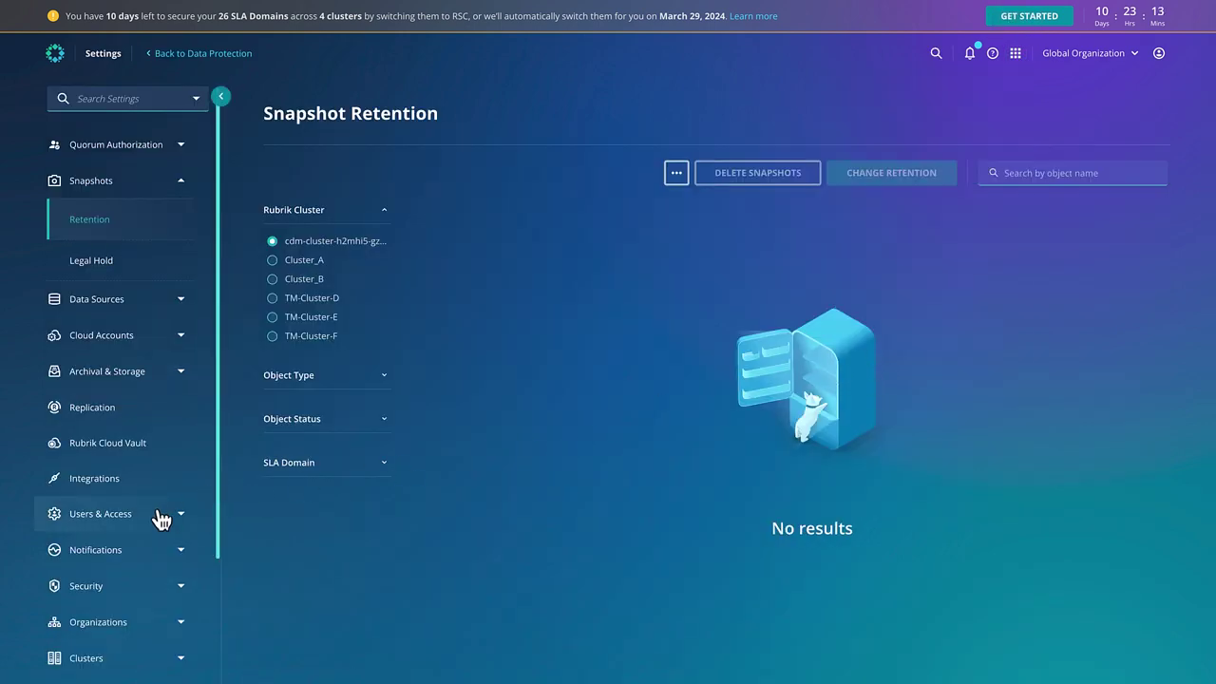
pyautogui.click(164, 554)
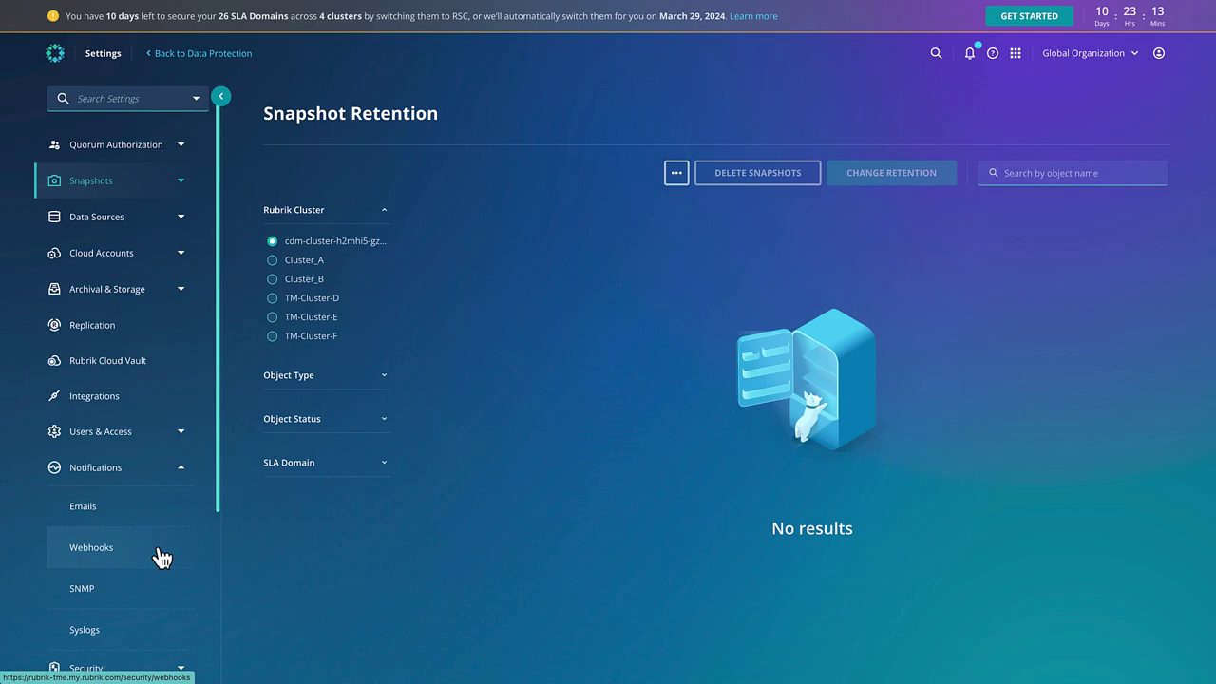
pyautogui.click(163, 557)
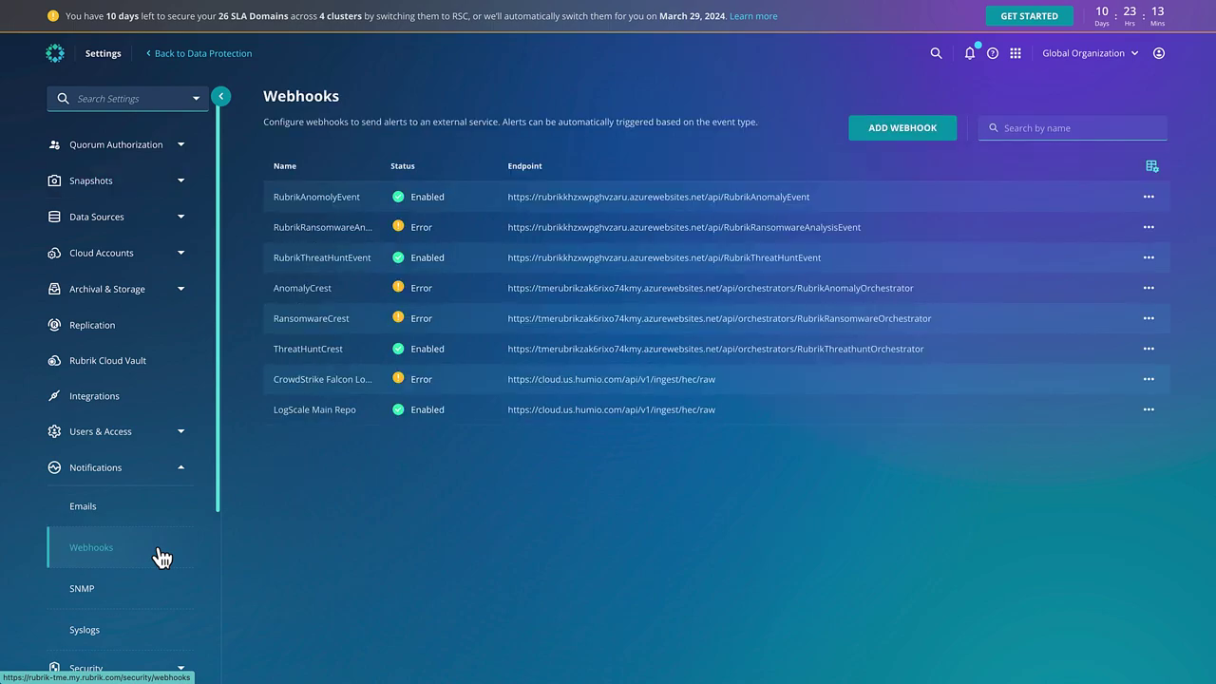
pyautogui.click(864, 127)
pyautogui.click(668, 249)
pyautogui.click(495, 294)
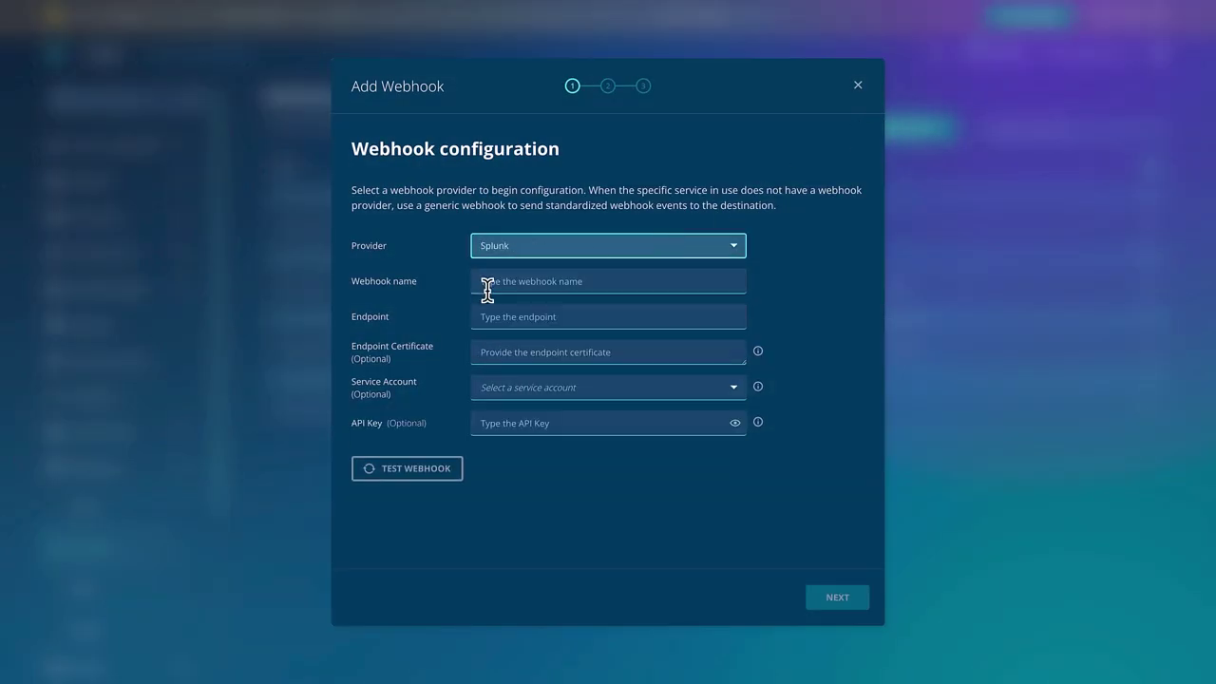
# - Name it 'Crowdstrike Logscale Integration', paste the LogScale endpoint and ingest token as API key, and test it
pyautogui.click(487, 287)
pyautogui.write('C')
pyautogui.press('Down')
pyautogui.press('Return')
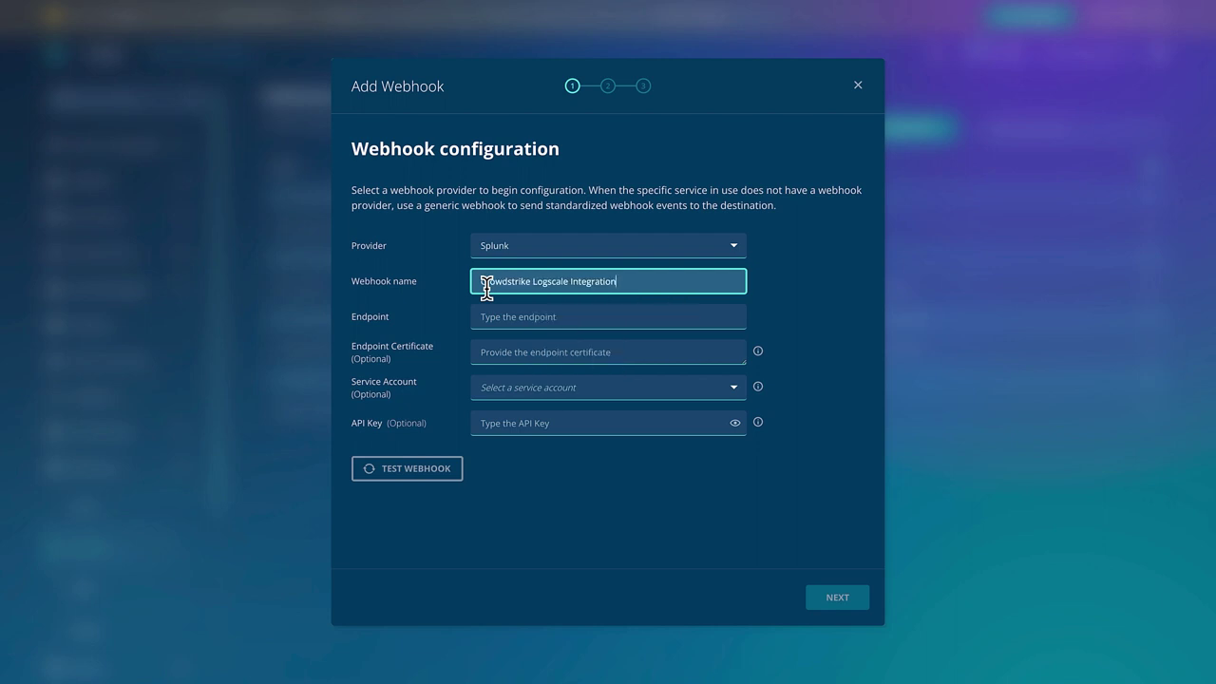
pyautogui.press('Tab')
pyautogui.hotkey('ctrl', 'v')
pyautogui.press('Tab')
pyautogui.press('Tab')
pyautogui.press('Tab')
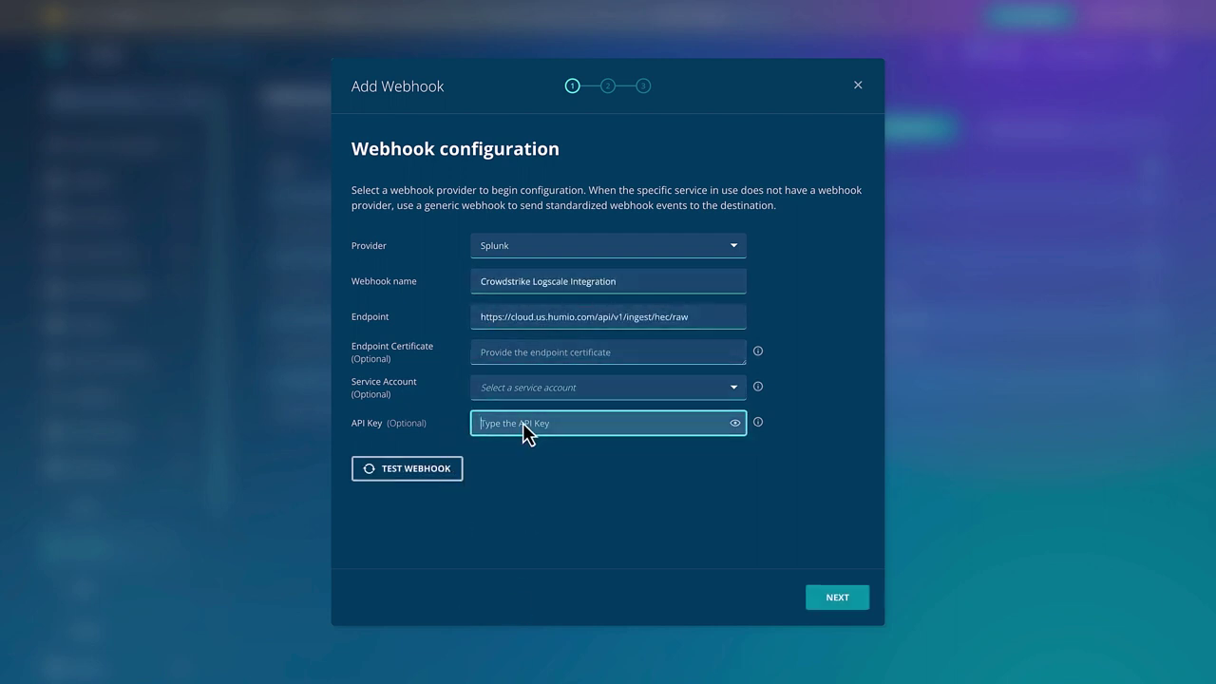
pyautogui.hotkey('ctrl', 'v')
pyautogui.click(437, 480)
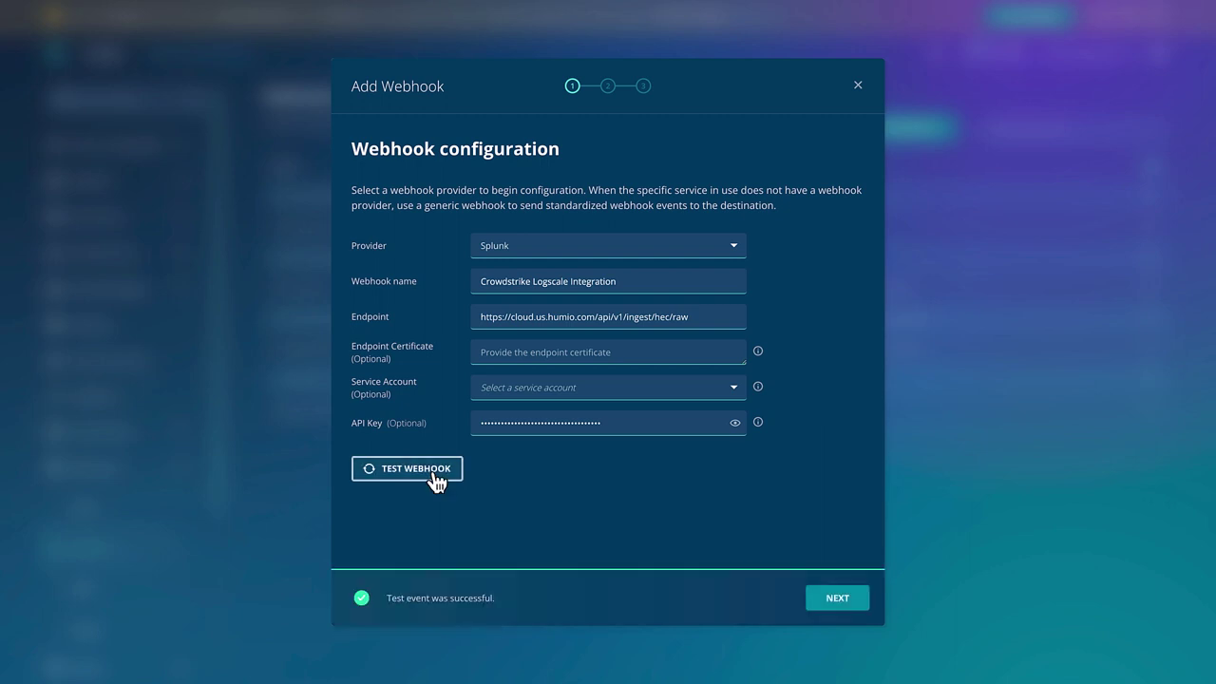
pyautogui.click(845, 605)
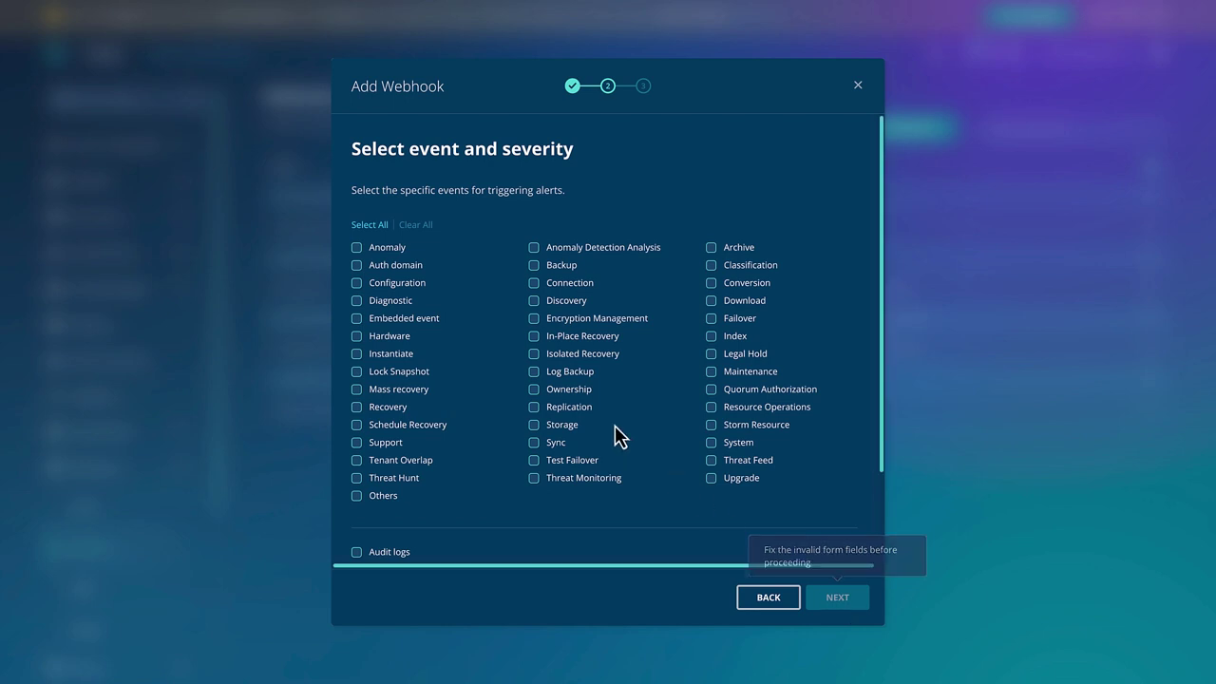
# - Select all event types, audit logs, and Critical, Warning and Informational severities, then save the webhook
pyautogui.click(385, 227)
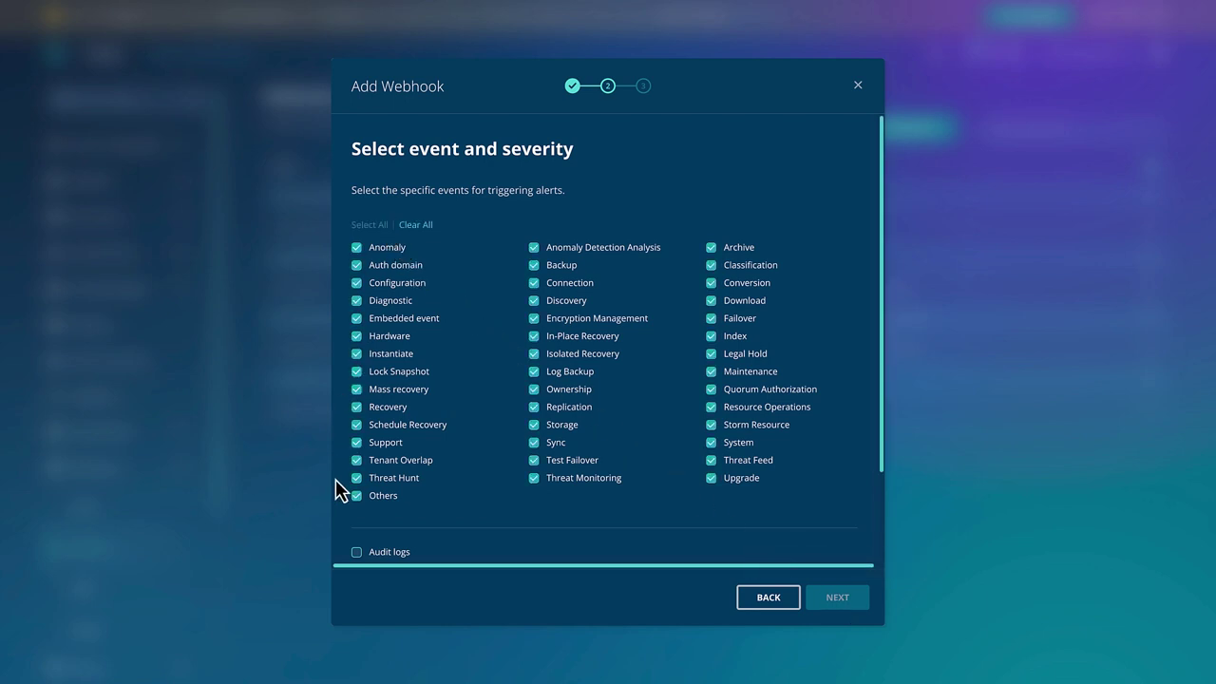
pyautogui.click(357, 552)
pyautogui.scroll(-3, 359, 555)
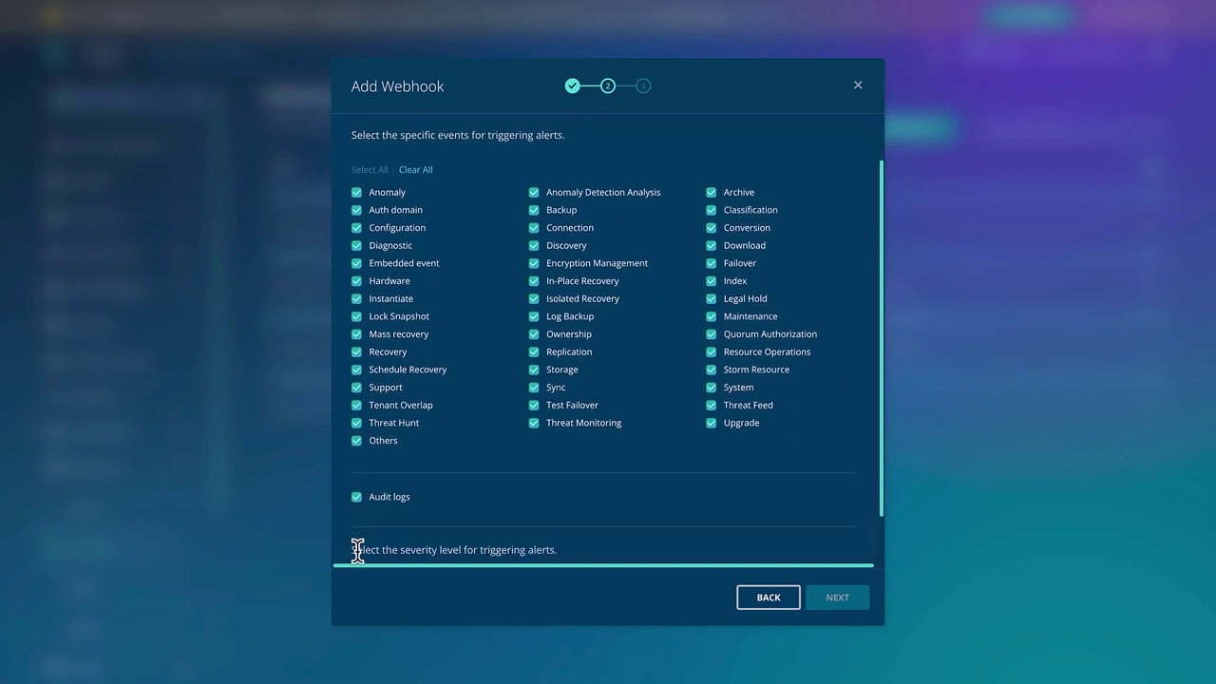
pyautogui.click(356, 521)
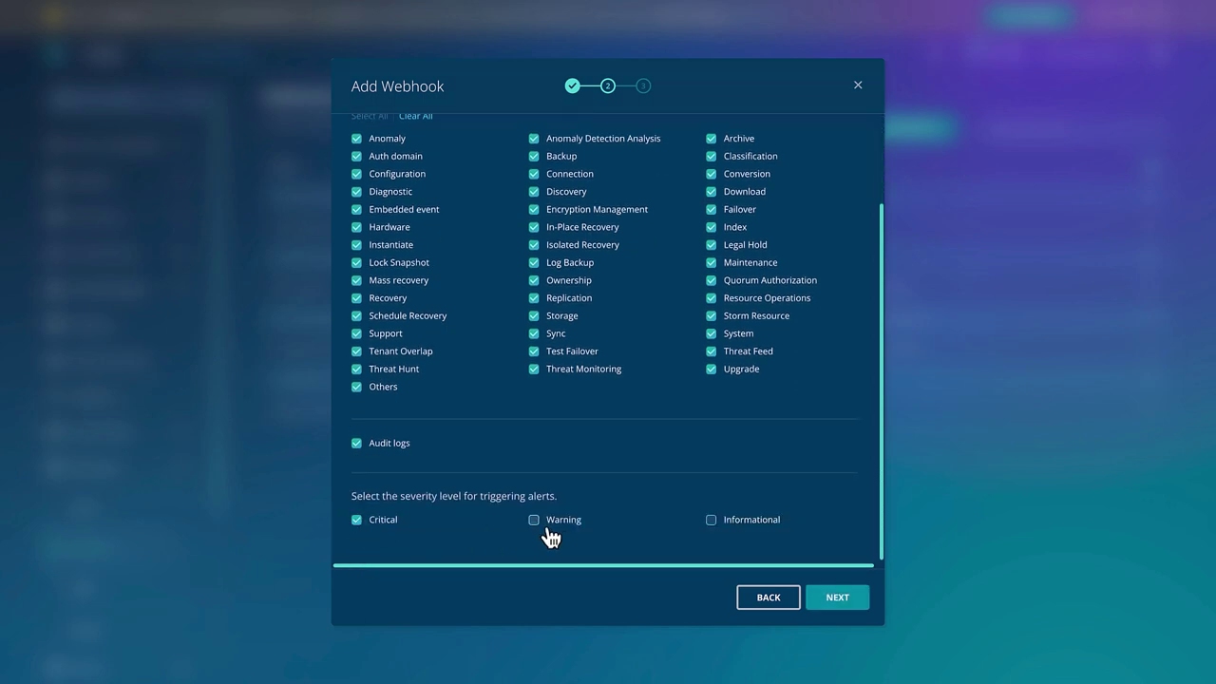
pyautogui.click(534, 521)
pyautogui.click(711, 521)
pyautogui.click(833, 600)
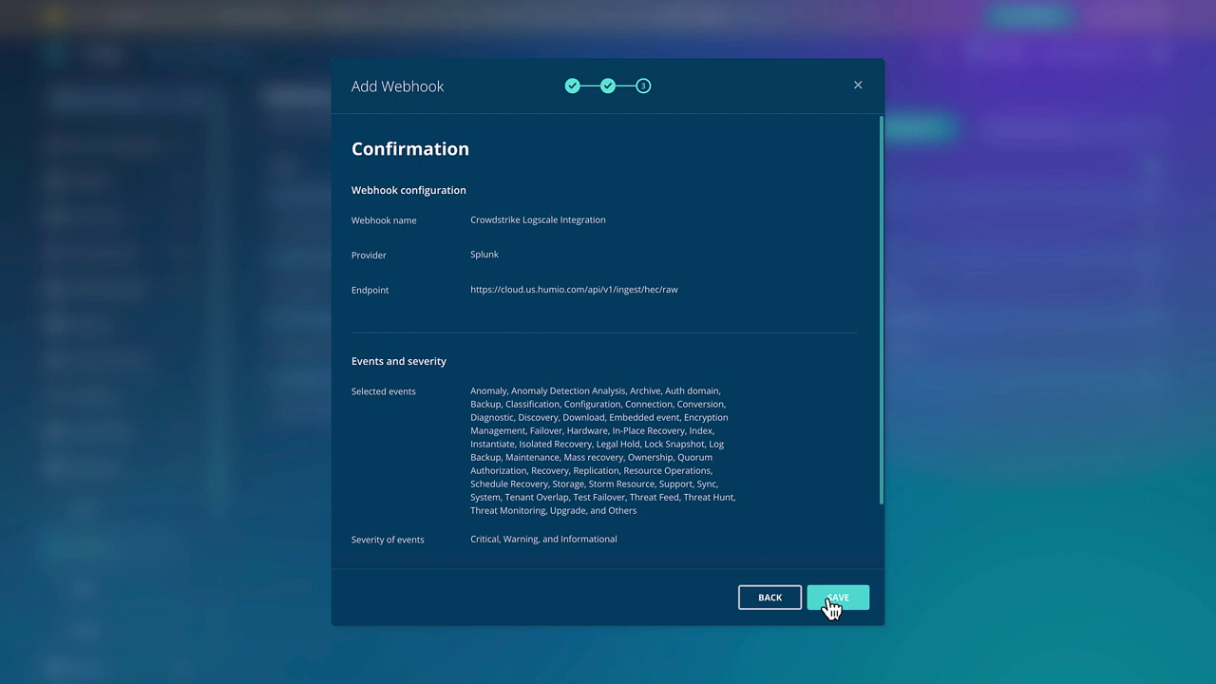
pyautogui.click(828, 601)
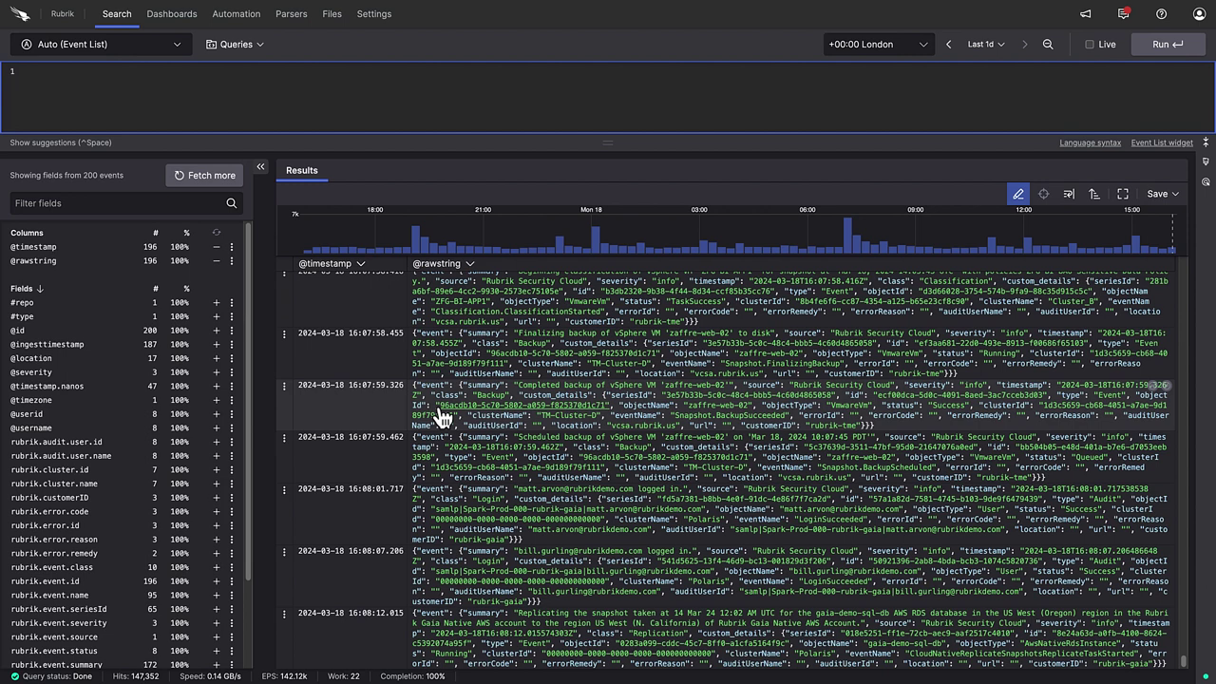
# - Open the 16:07:59.326 completed backup event for zaffre-web-02 and scroll through its rubrik.* fields
pyautogui.click(434, 416)
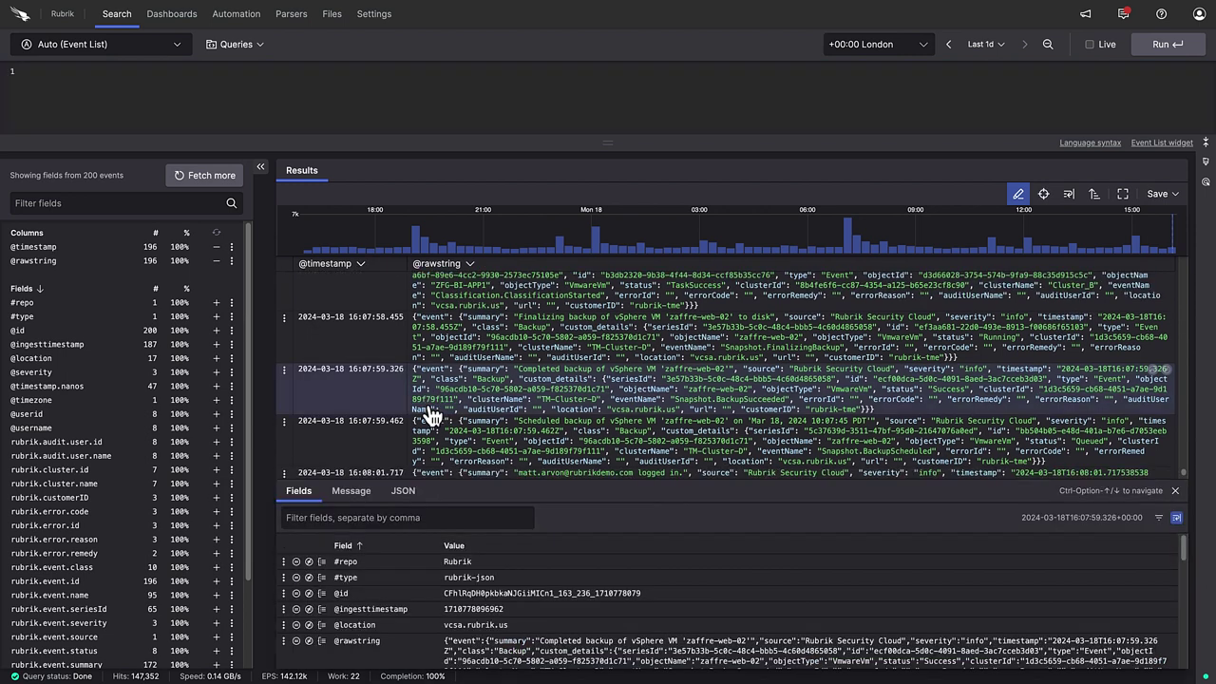
pyautogui.scroll(-2, 750, 584)
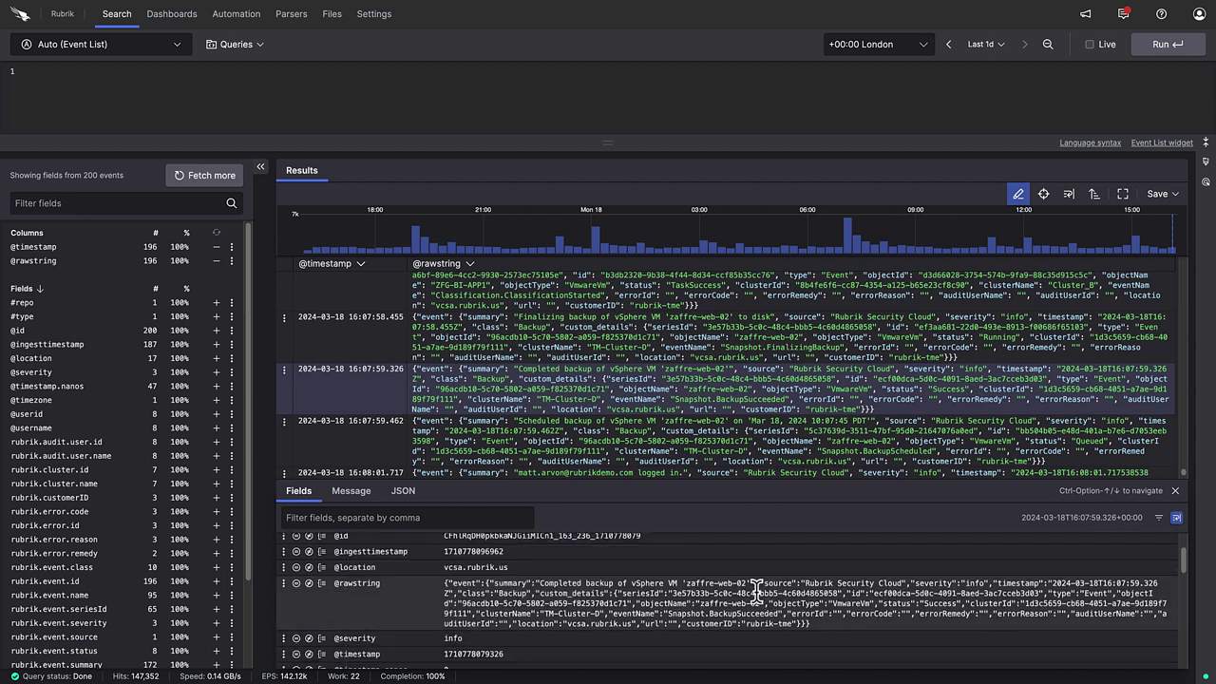
pyautogui.scroll(-5, 757, 590)
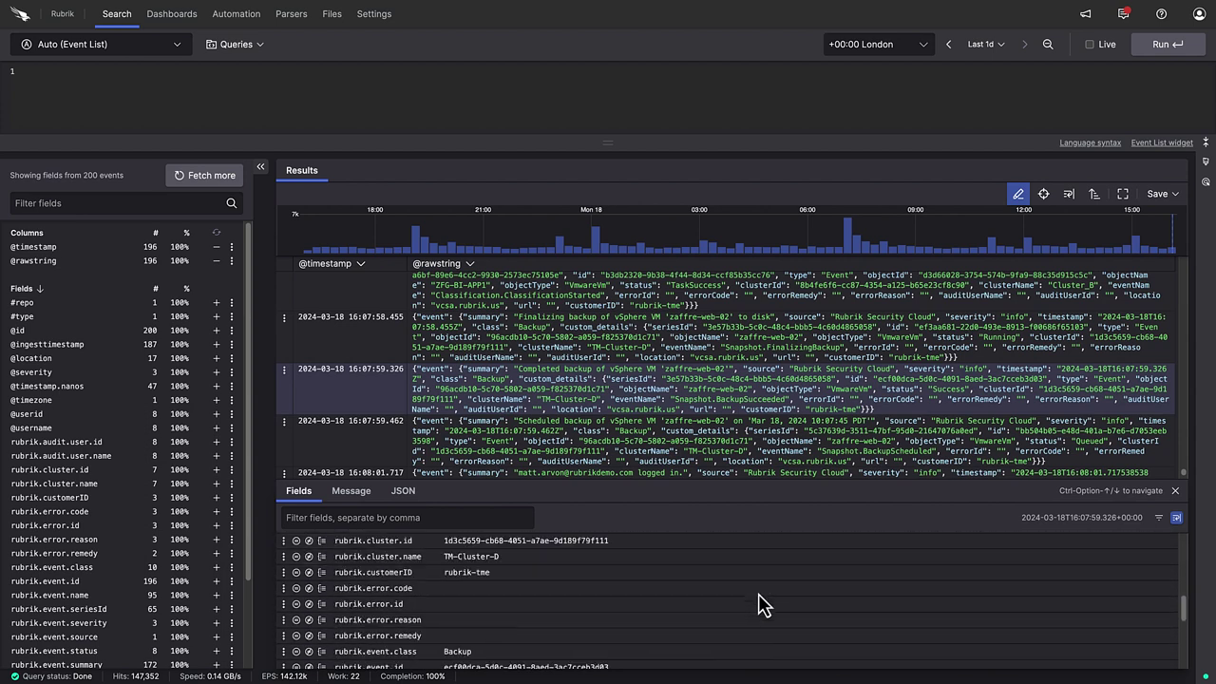
pyautogui.scroll(-5, 760, 604)
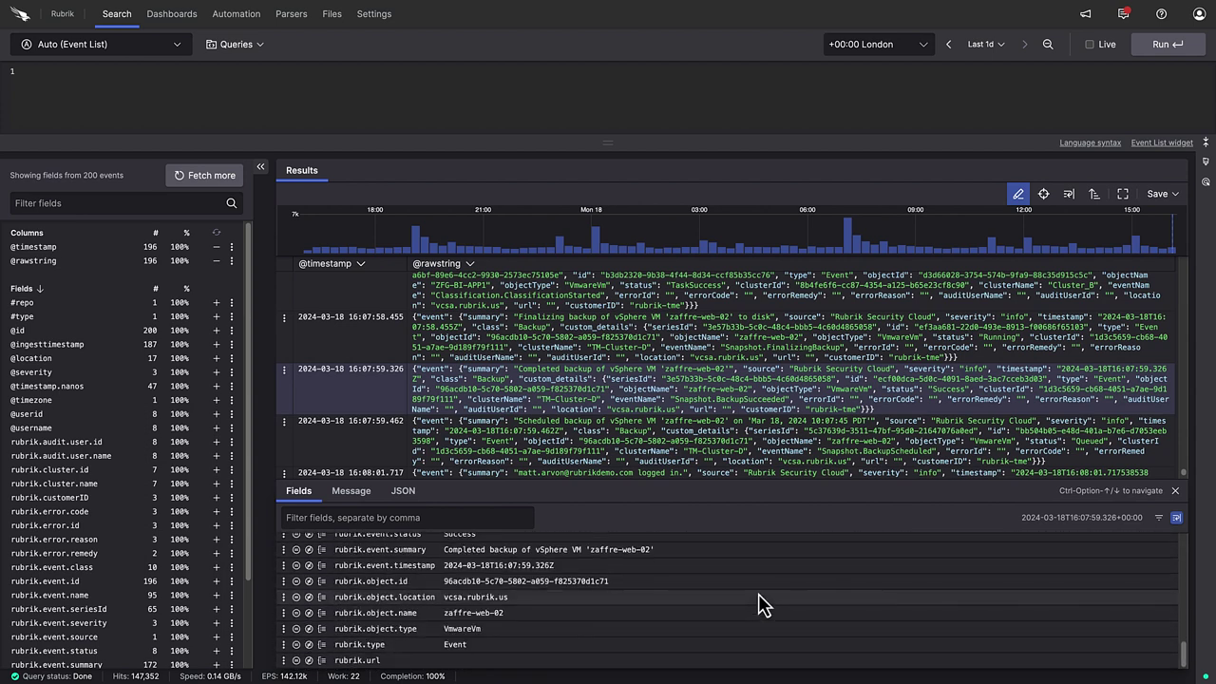
pyautogui.scroll(-3, 190, 466)
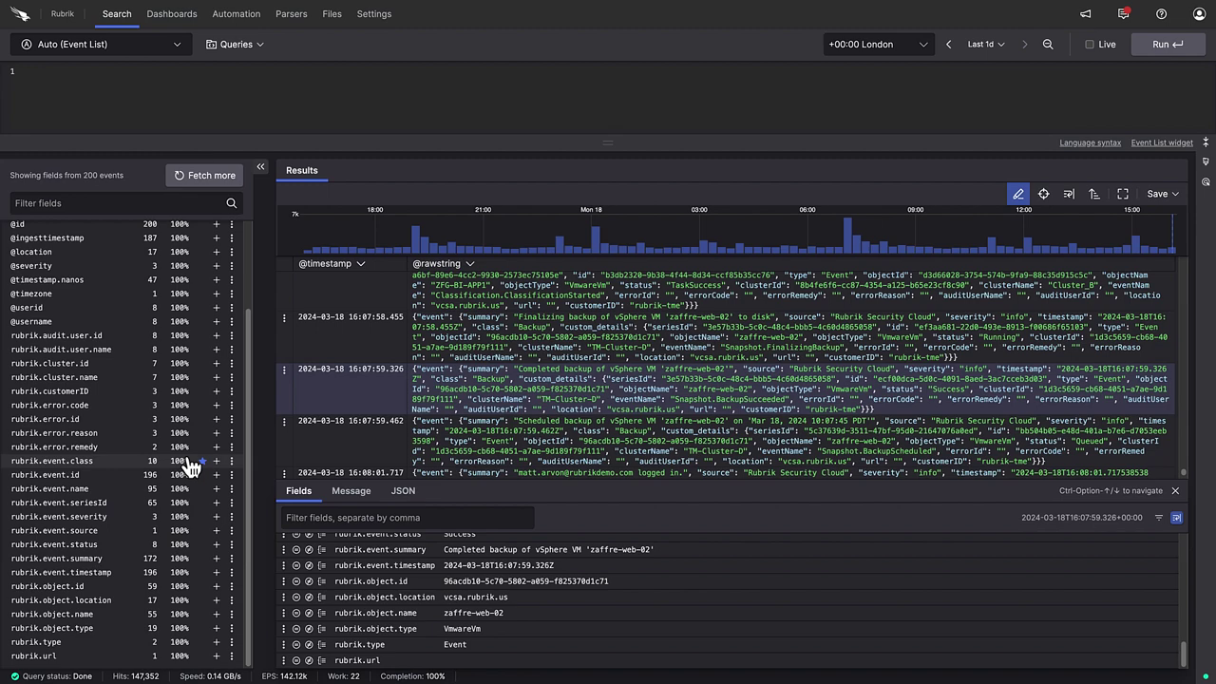
# - Open the Rubrik Security Cloud dashboard and review its protected applications, backup failure and success-rate charts
pyautogui.click(177, 19)
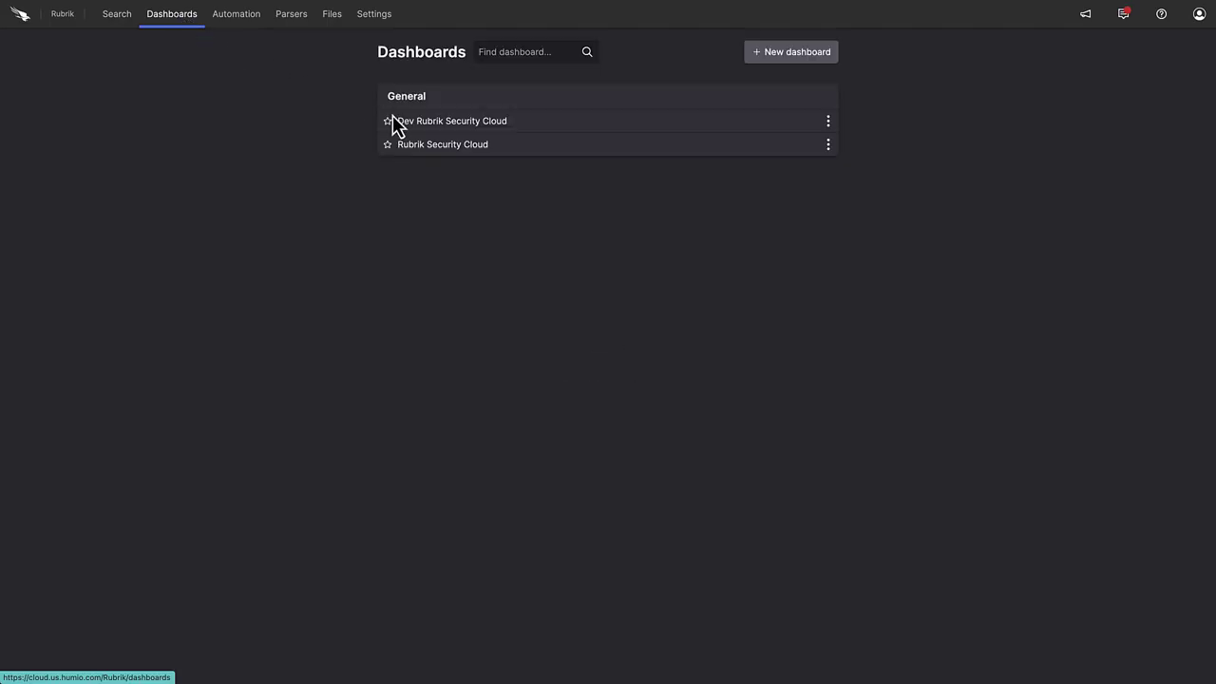
pyautogui.click(430, 148)
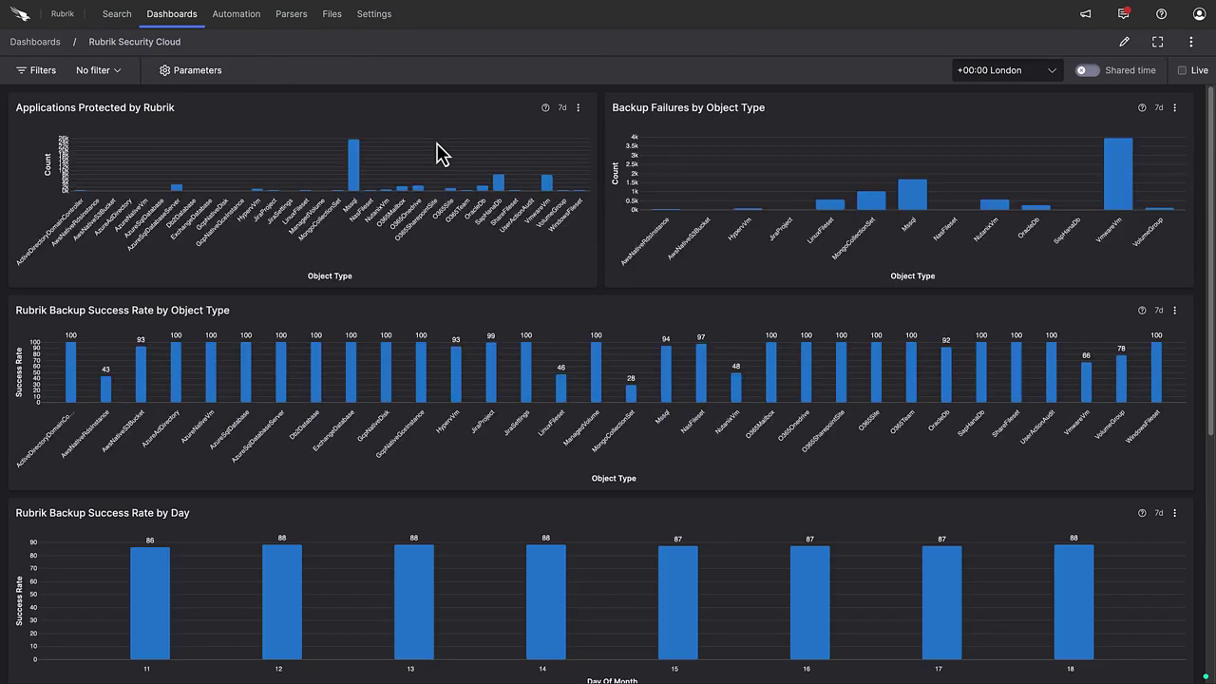
pyautogui.moveTo(358, 156)
pyautogui.moveTo(402, 197)
pyautogui.moveTo(501, 195)
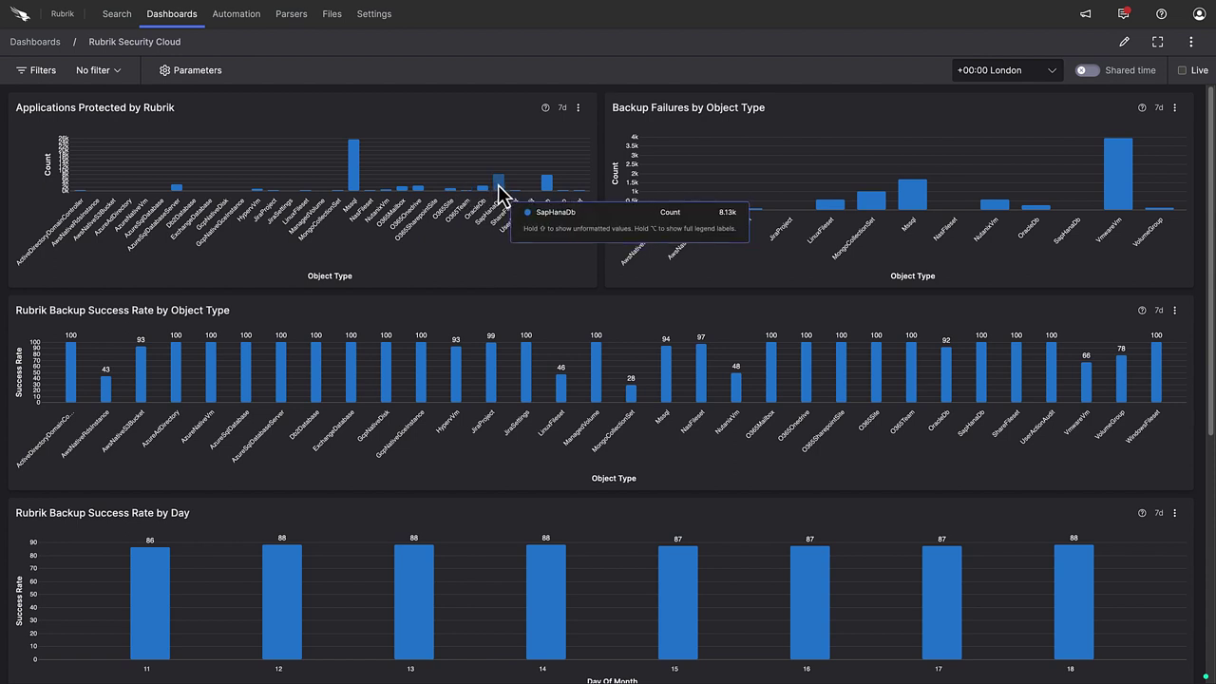
pyautogui.moveTo(928, 207)
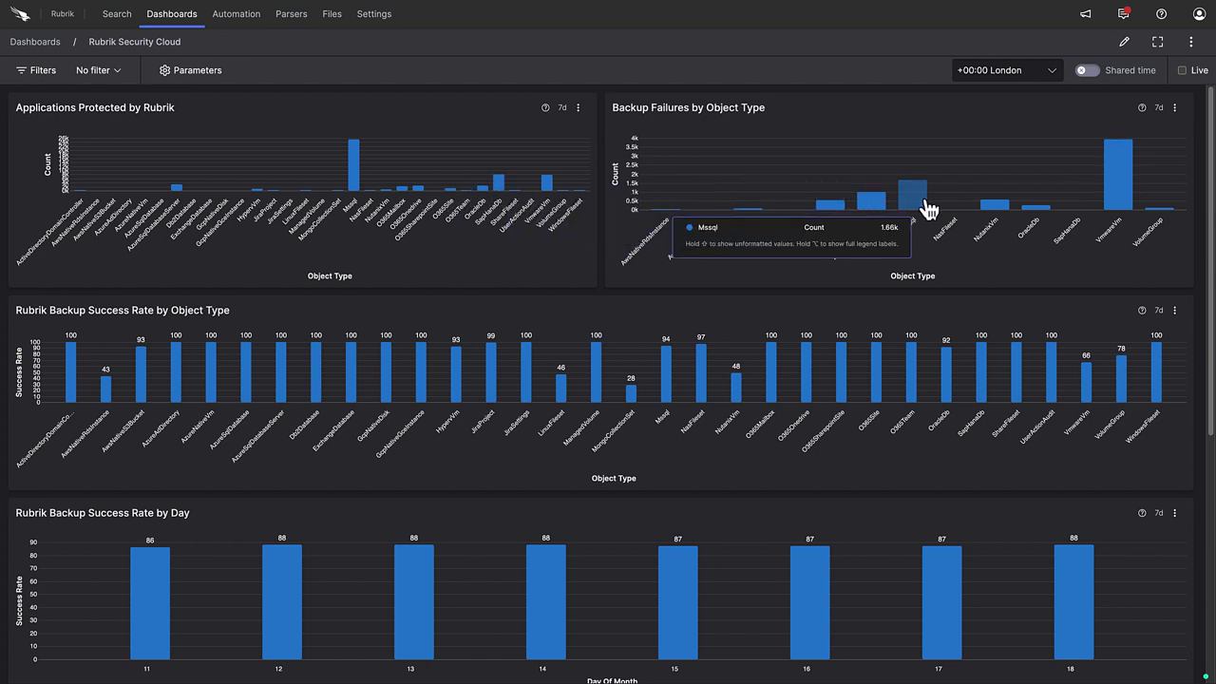
pyautogui.moveTo(993, 216)
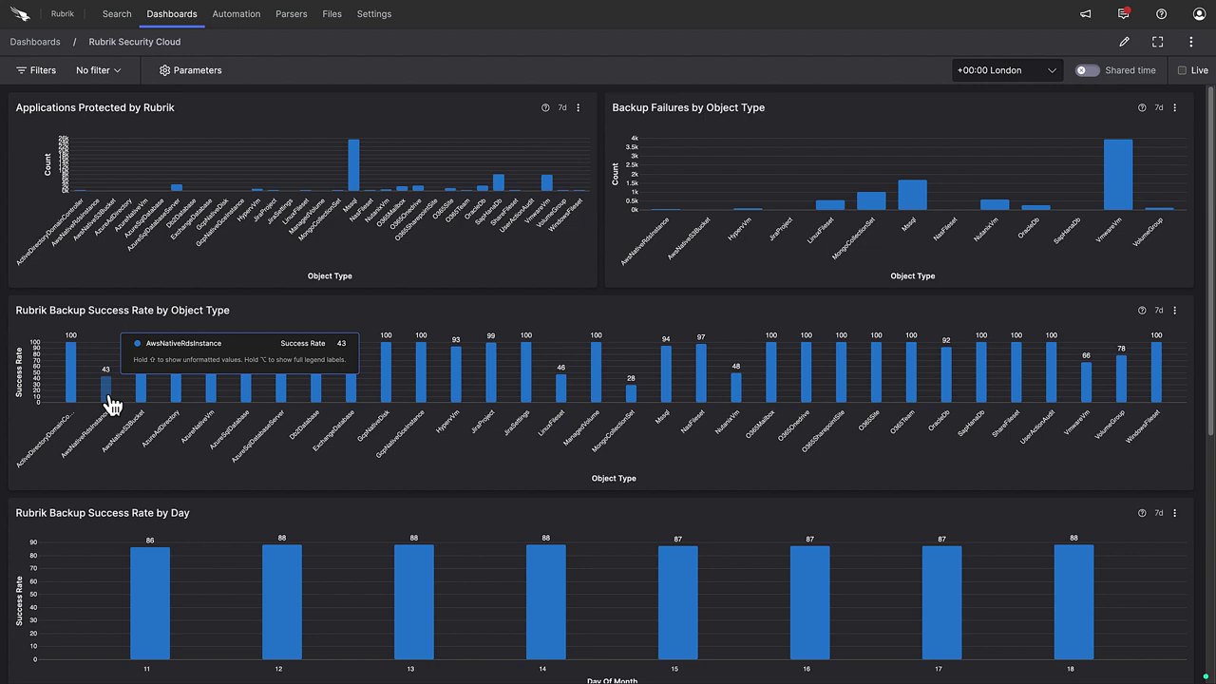
pyautogui.scroll(-2, 279, 404)
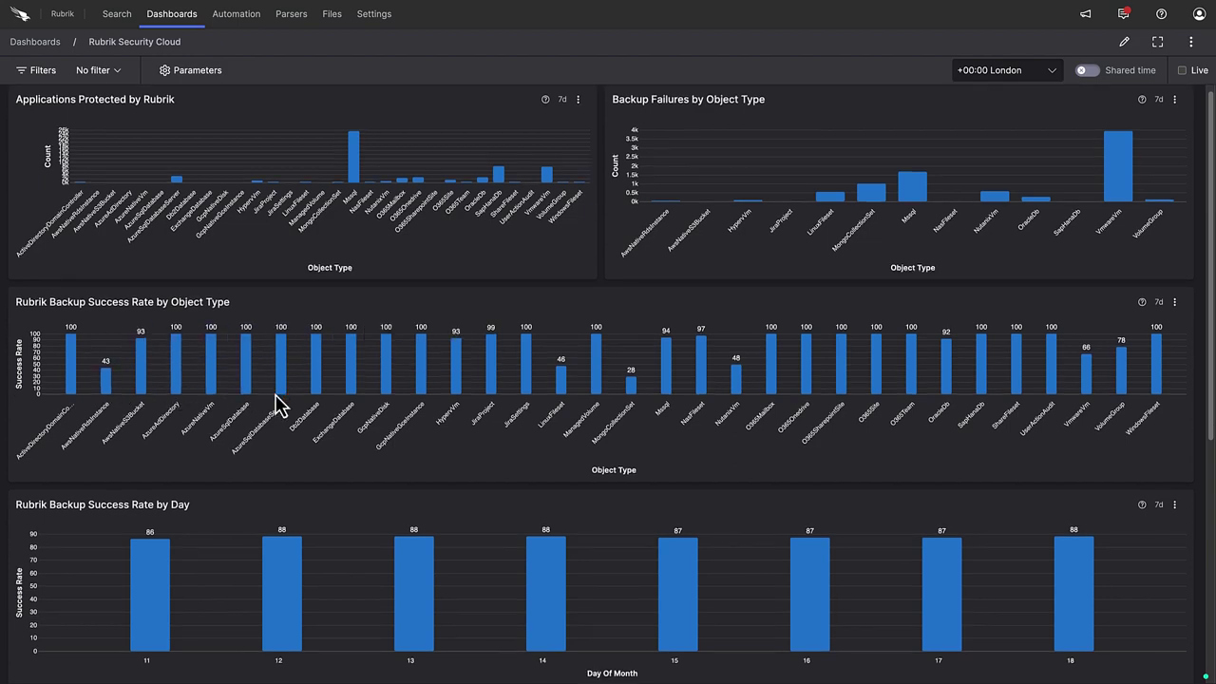
pyautogui.scroll(-2, 280, 405)
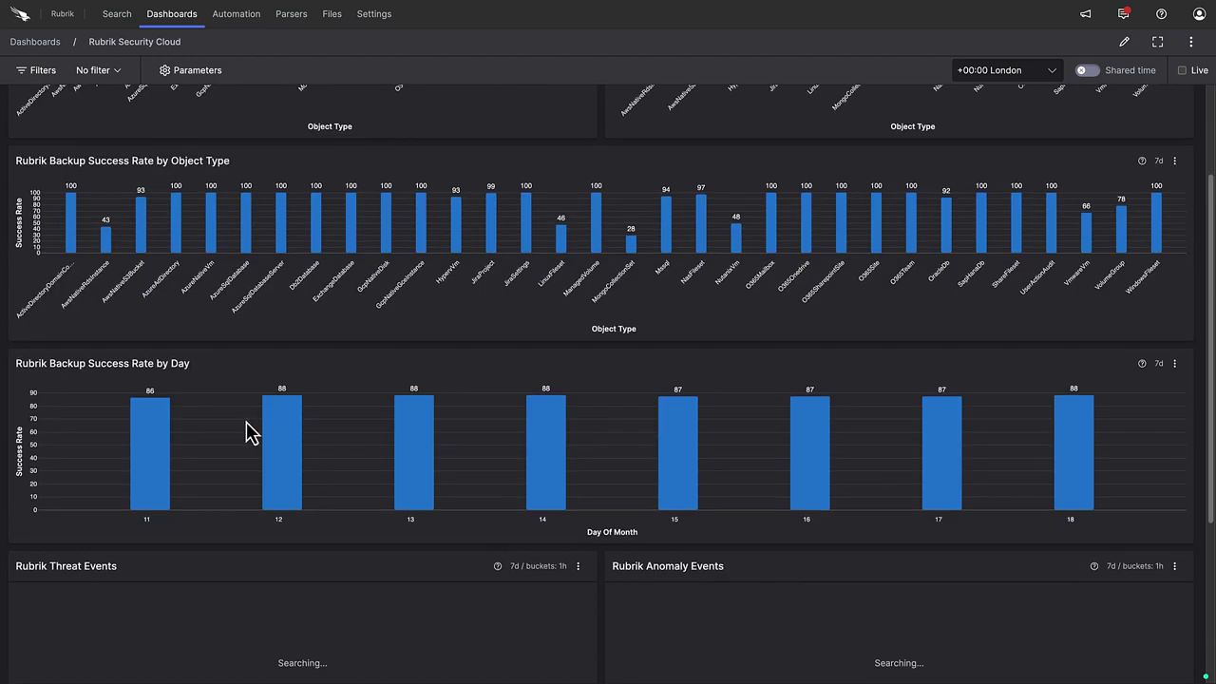
pyautogui.scroll(-2, 247, 433)
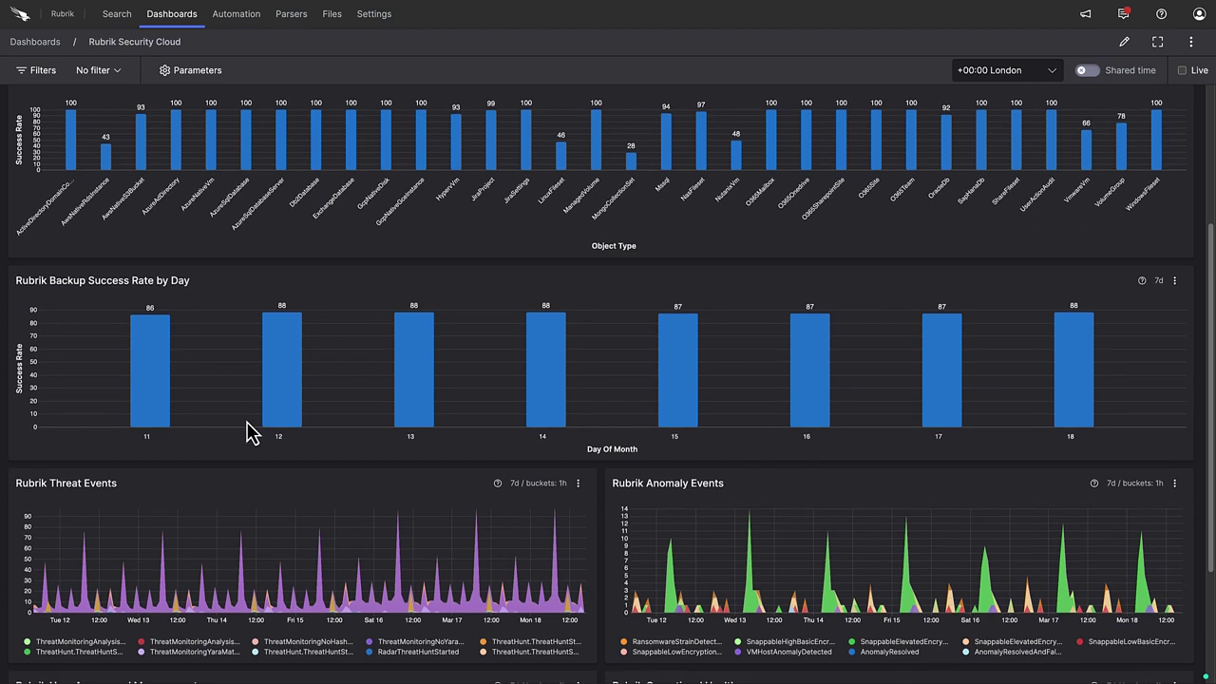
pyautogui.moveTo(244, 523)
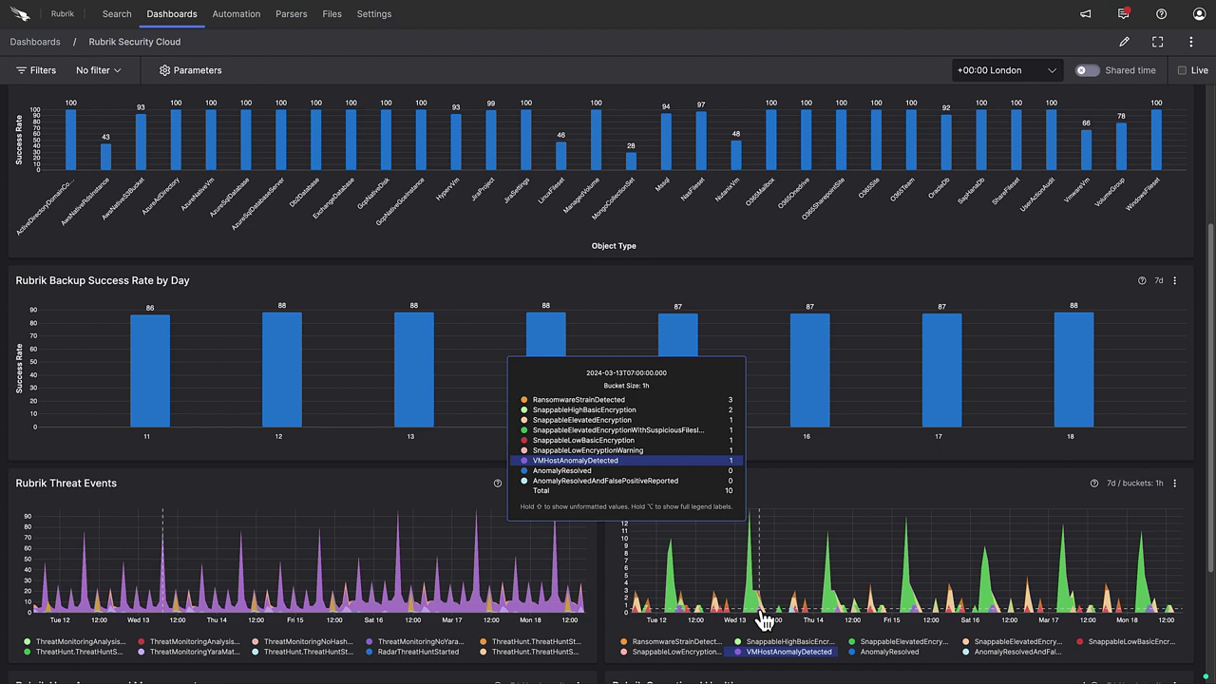
pyautogui.scroll(-3, 665, 608)
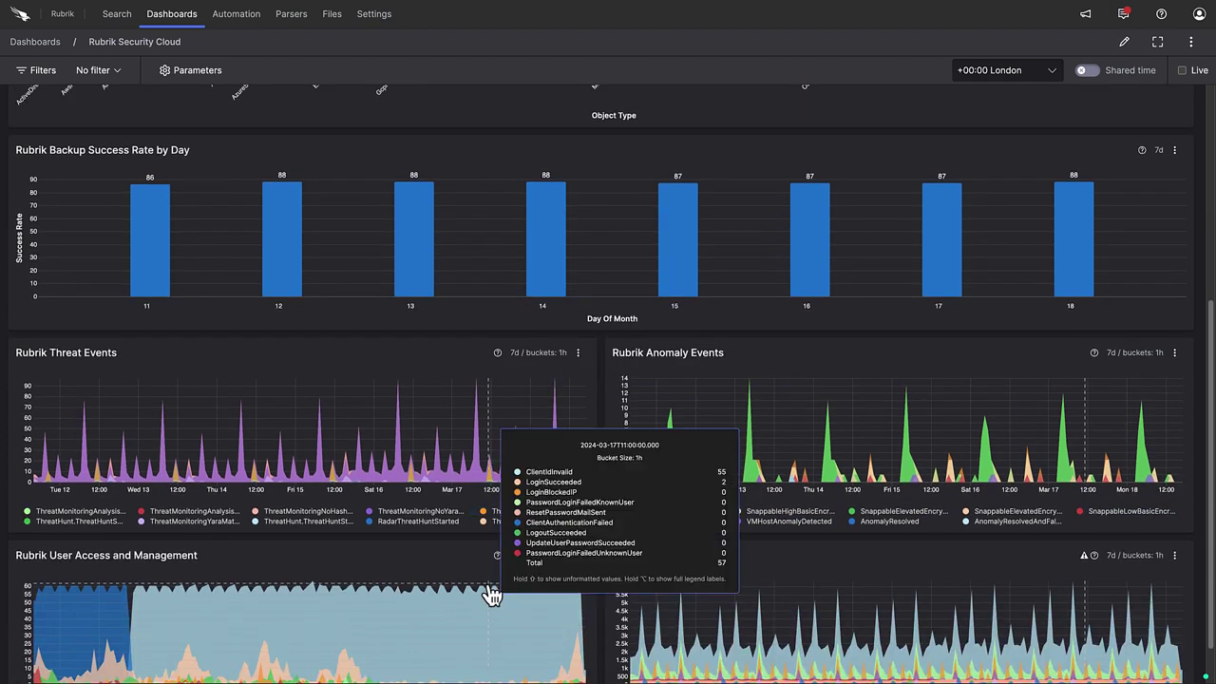
pyautogui.scroll(-1, 487, 593)
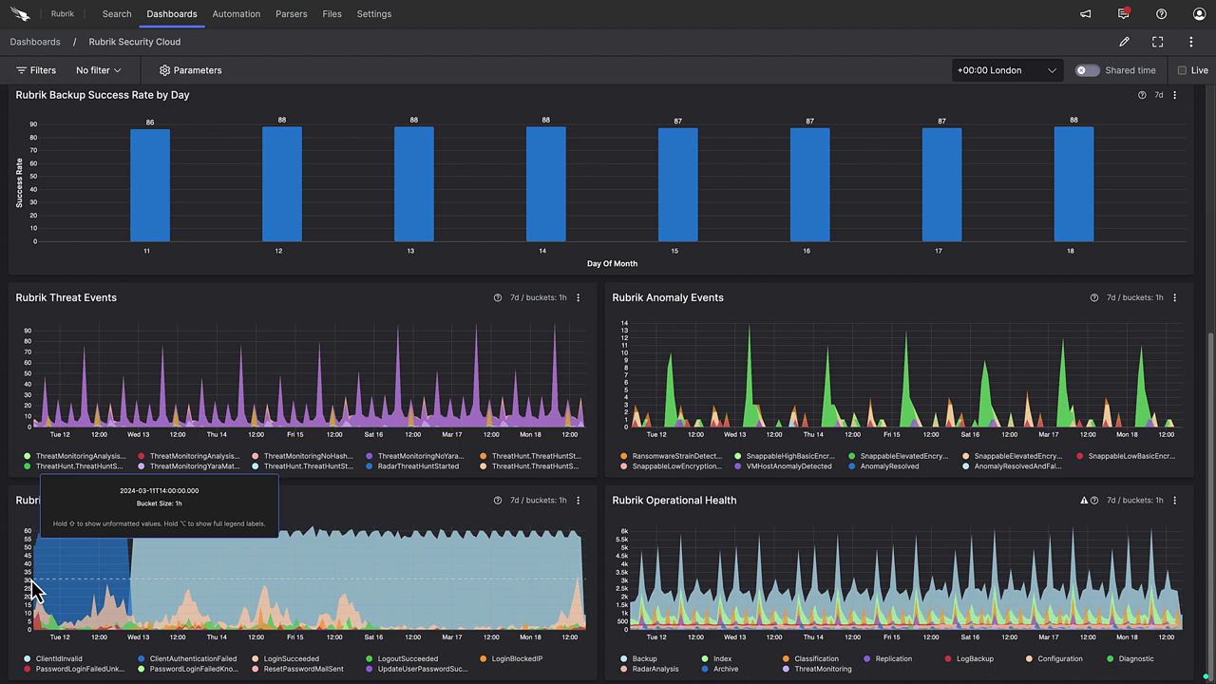